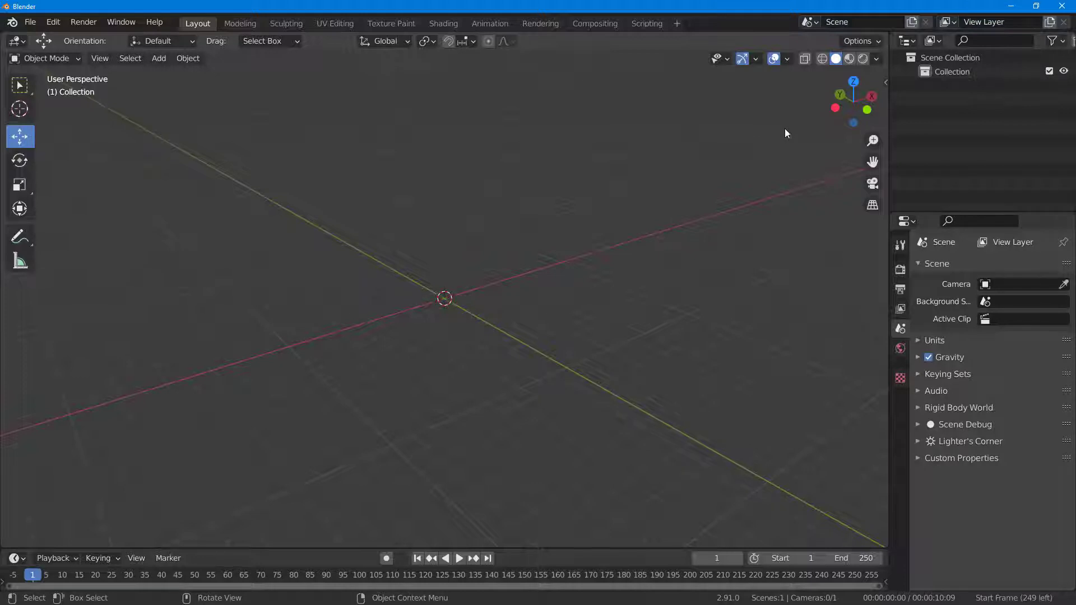
Step: From top view, drop pattern.jpg from the desktop into the empty scene as a reference image
{"action": "left_click", "coordinate": [854, 82]}
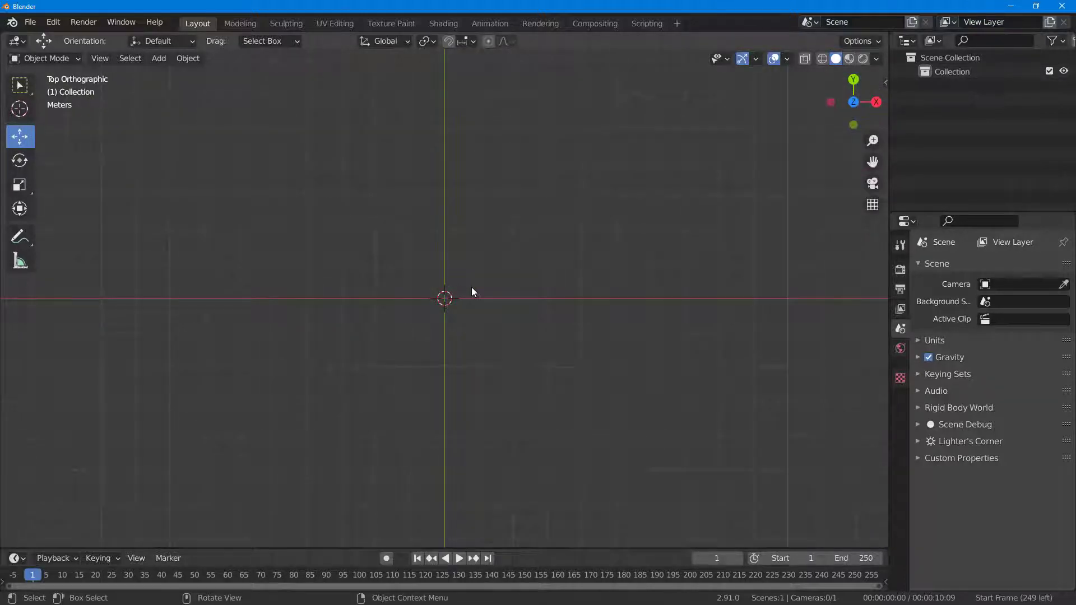
{"action": "left_click_drag", "start_coordinate": [438, 3], "coordinate": [531, 63]}
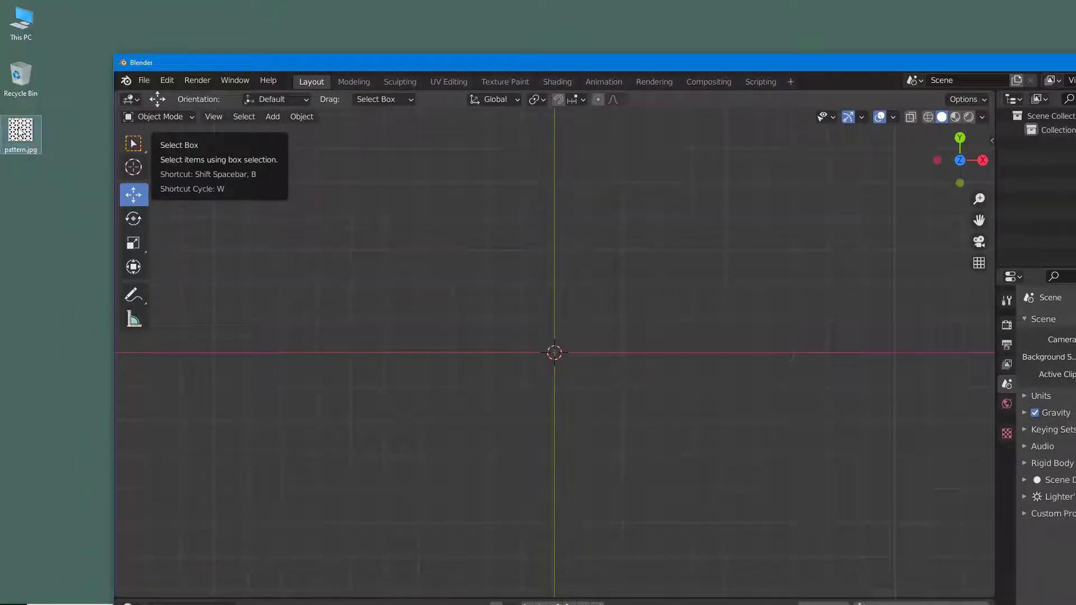
{"action": "left_click_drag", "start_coordinate": [18, 134], "coordinate": [550, 317]}
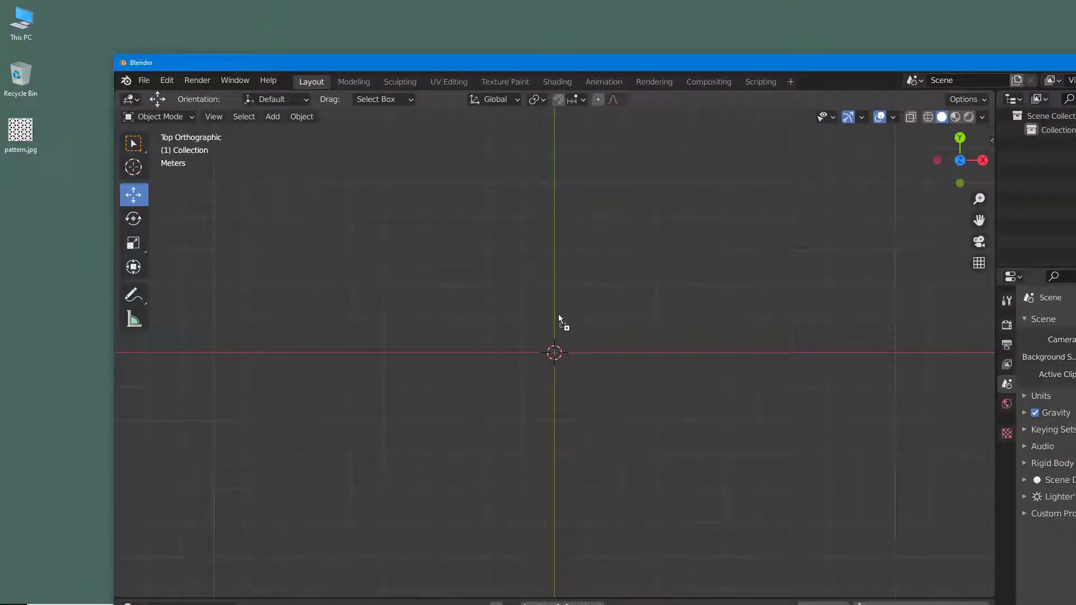
{"action": "left_click_drag", "start_coordinate": [557, 357], "coordinate": [557, 357]}
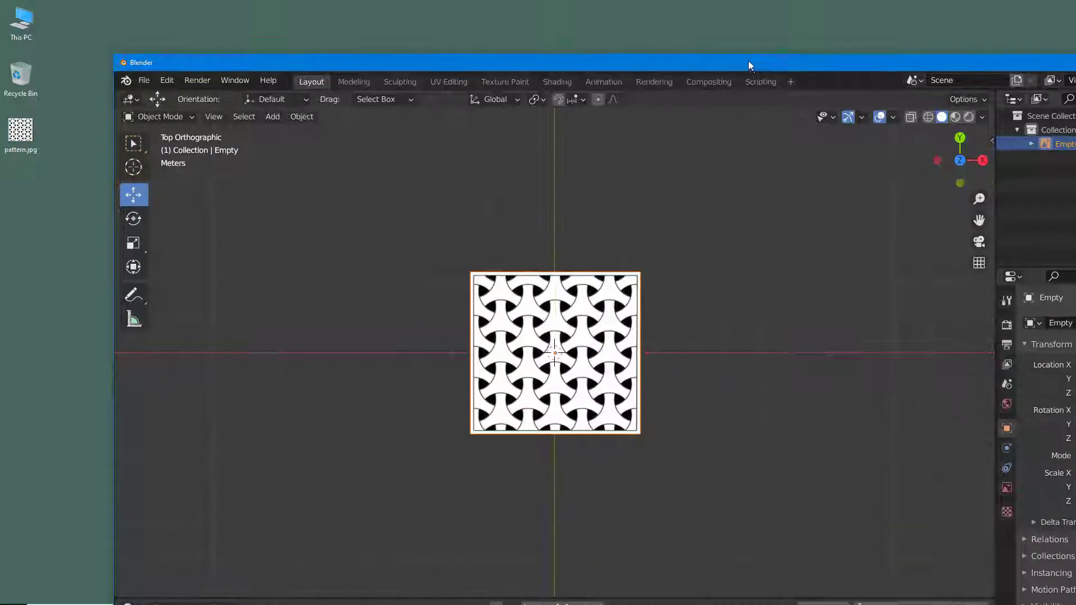
{"action": "double_click", "coordinate": [749, 63]}
Step: Scale the reference image to 2.466 and lower it to Z -0.46655 m
{"action": "key", "text": "s"}
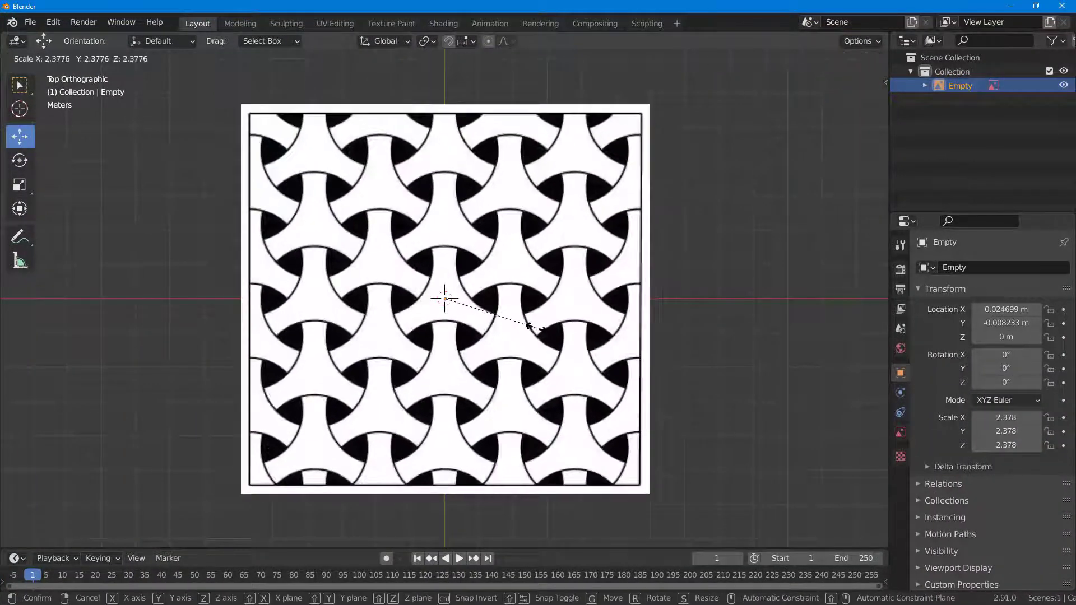
{"action": "left_click", "coordinate": [480, 292]}
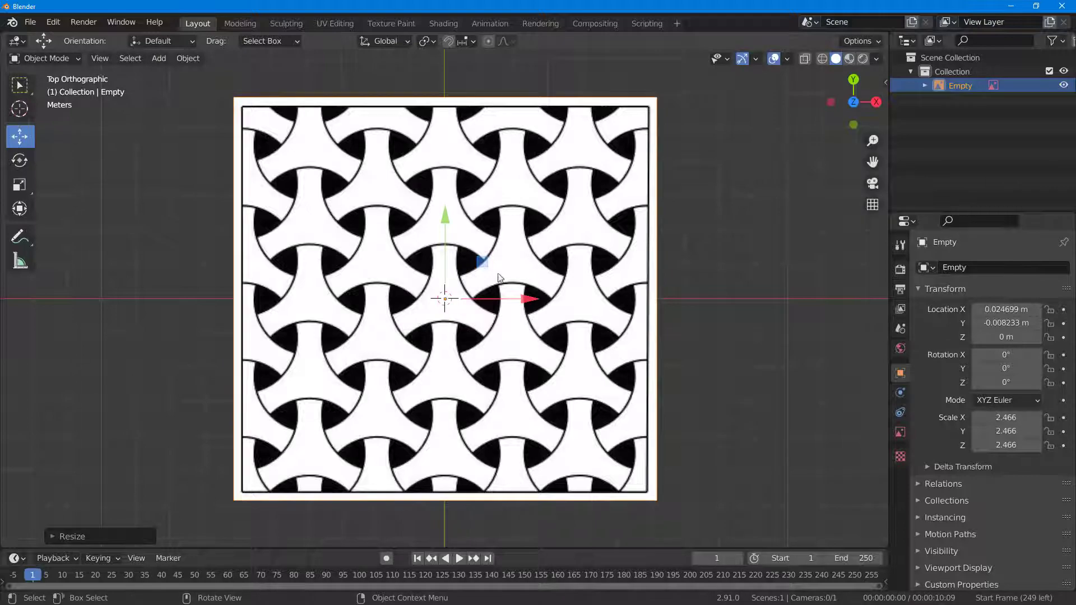
{"action": "middle_click_drag", "start_coordinate": [485, 292], "coordinate": [859, 129]}
{"action": "key", "text": "g"}
{"action": "key", "text": "z"}
{"action": "left_click", "coordinate": [449, 242]}
{"action": "left_click", "coordinate": [852, 101]}
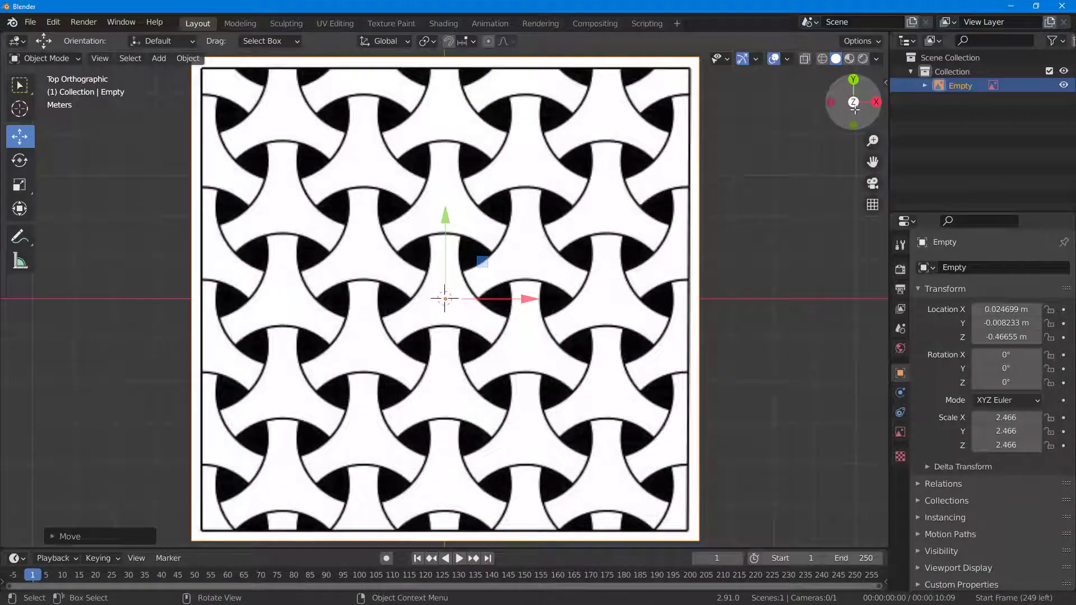
{"action": "scroll", "coordinate": [465, 297], "scroll_direction": "up", "scroll_amount": 6}
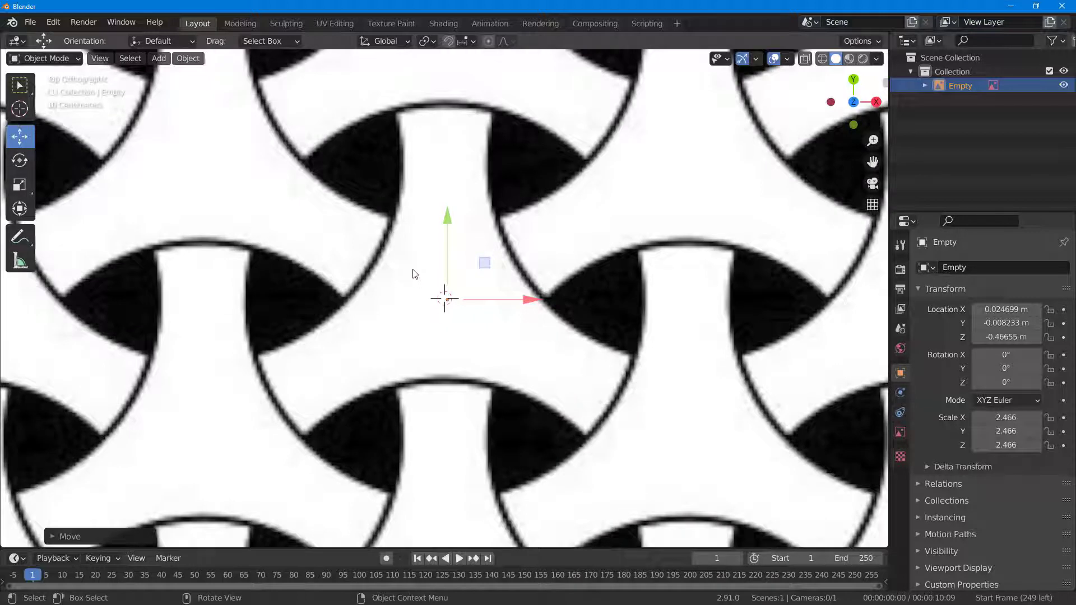
Step: Add a plane mesh and scale it down to 0.343
{"action": "key", "text": "shift+a"}
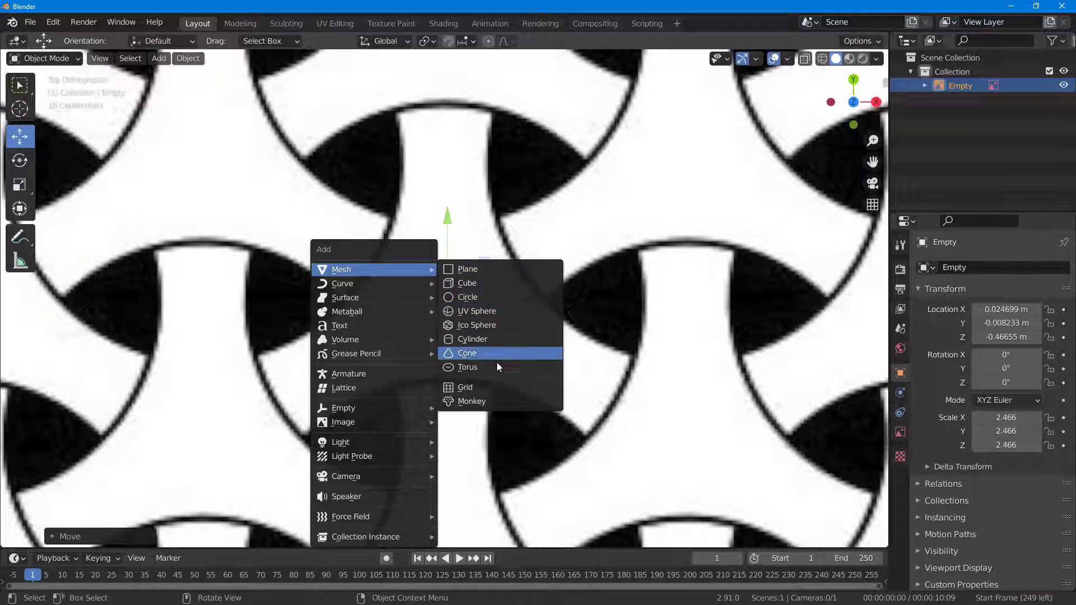
{"action": "left_click", "coordinate": [479, 275]}
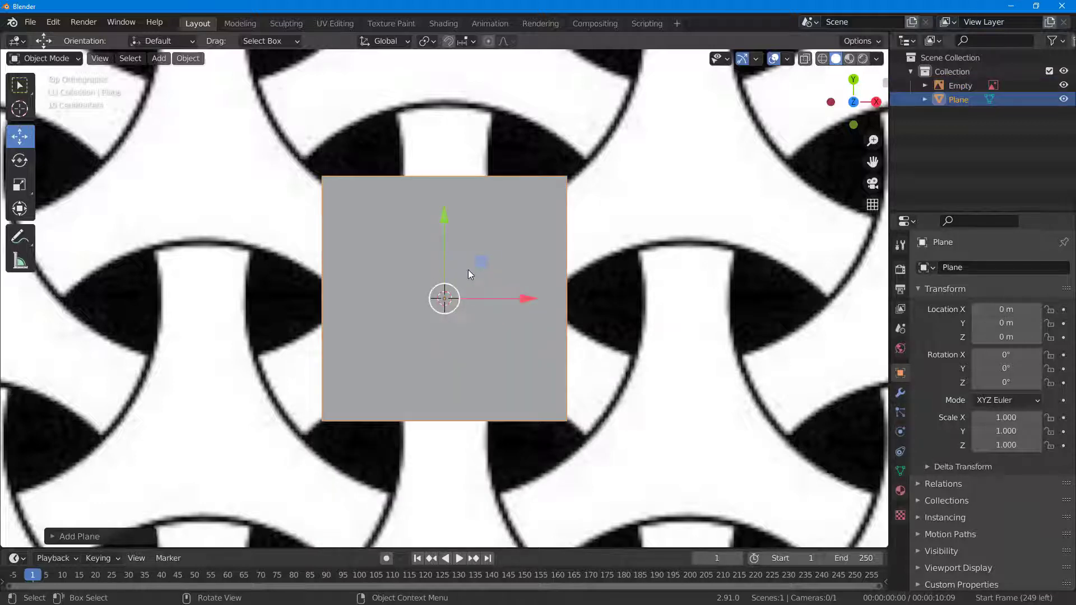
{"action": "key", "text": "s"}
{"action": "left_click", "coordinate": [448, 291]}
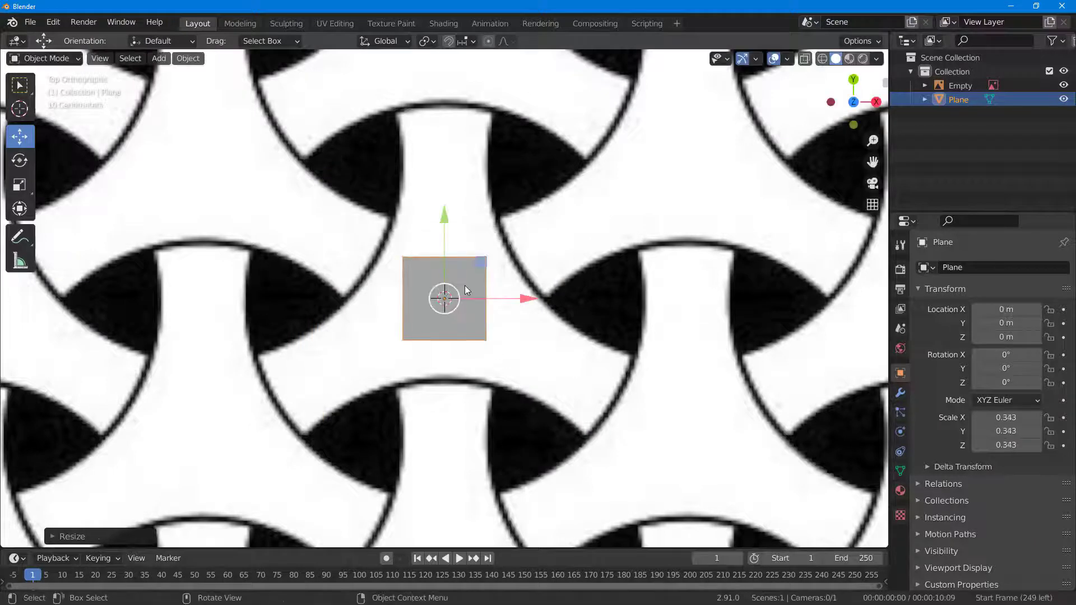
Step: In Edit Mode, move the plane's corner vertices into a trapezoid tracing one band
{"action": "key", "text": "Tab"}
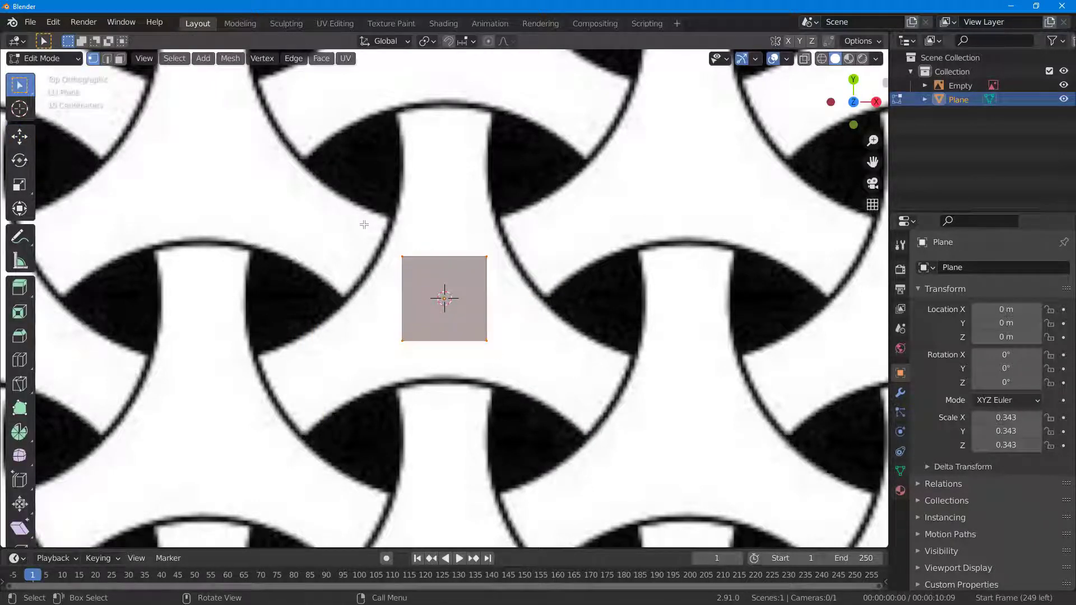
{"action": "key", "text": "alt+a"}
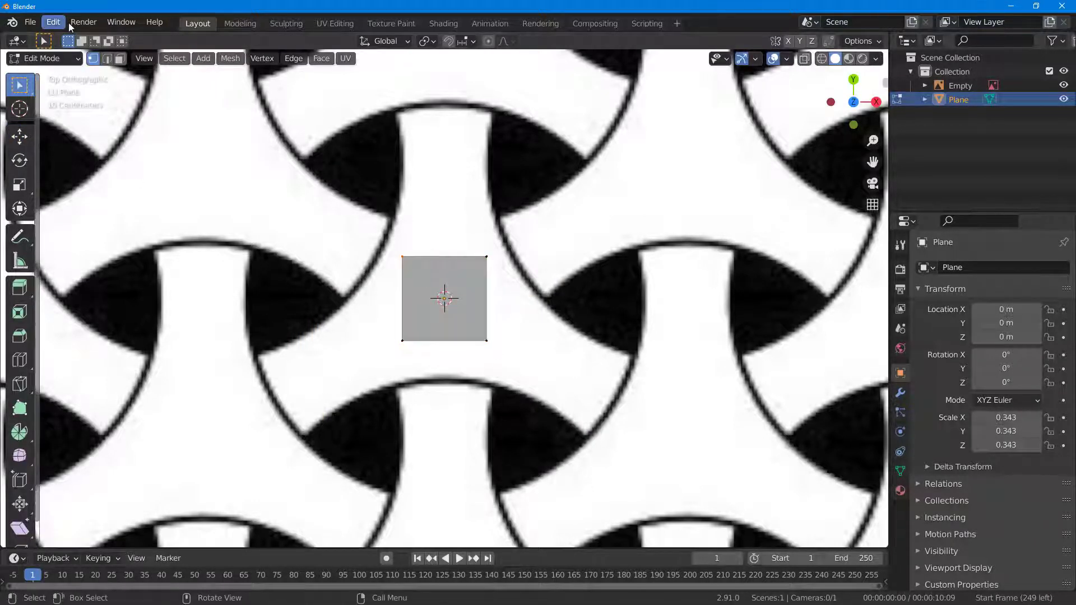
{"action": "left_click", "coordinate": [20, 137]}
{"action": "left_click_drag", "start_coordinate": [402, 257], "coordinate": [355, 297]}
{"action": "left_click_drag", "start_coordinate": [464, 223], "coordinate": [394, 237]}
{"action": "left_click", "coordinate": [487, 341]}
{"action": "left_click_drag", "start_coordinate": [486, 340], "coordinate": [503, 236]}
{"action": "left_click", "coordinate": [402, 340]}
{"action": "left_click_drag", "start_coordinate": [402, 340], "coordinate": [537, 290]}
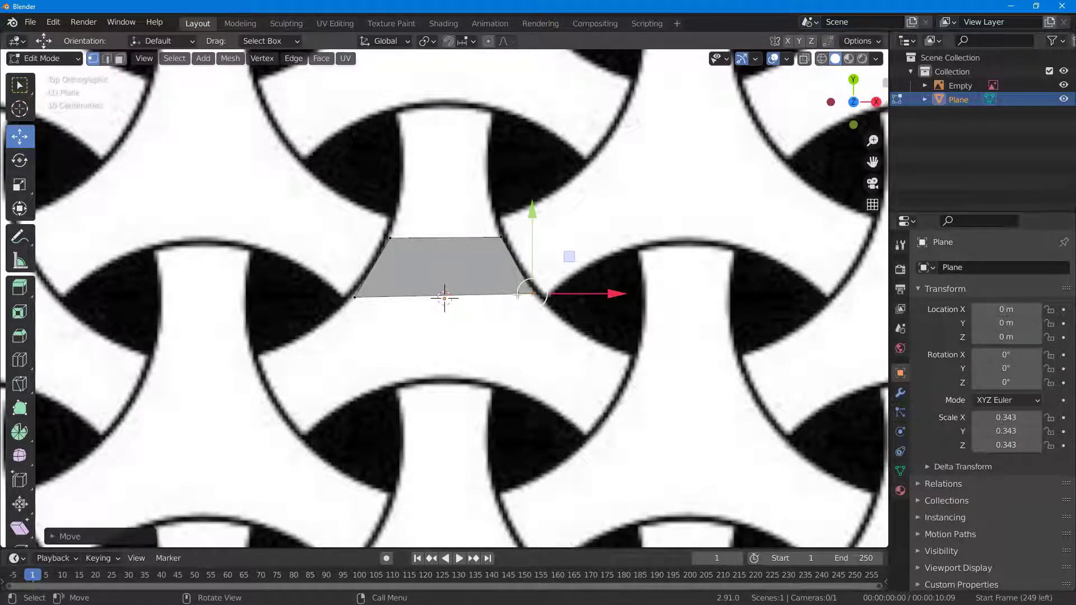
{"action": "key", "text": "Tab"}
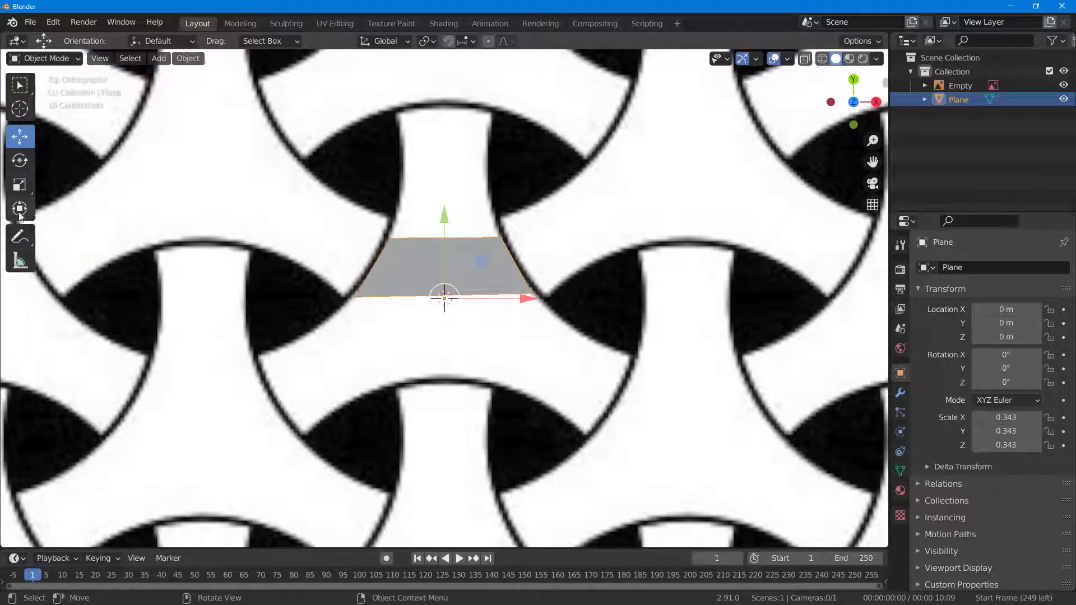
{"action": "key", "text": "Tab"}
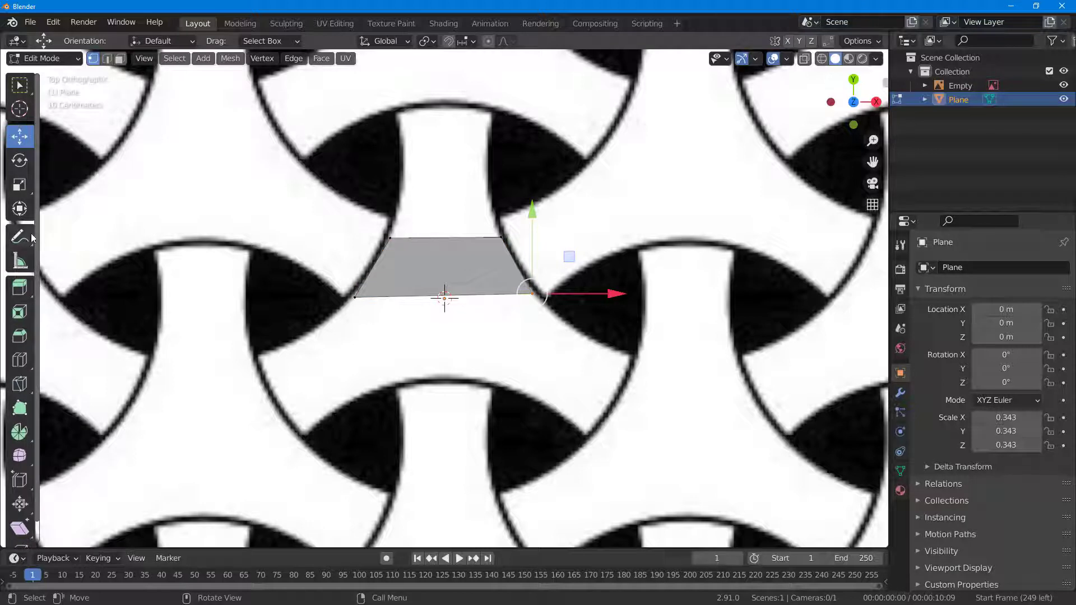
{"action": "left_click", "coordinate": [20, 361]}
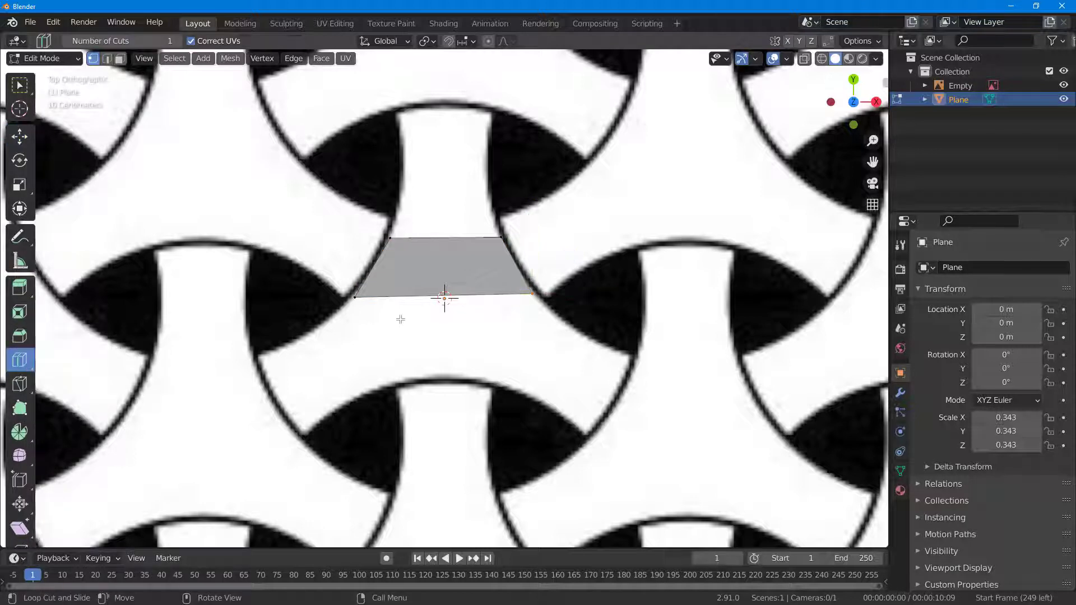
Step: Add a vertical loop cut with Number of Cuts set to 2
{"action": "left_click", "coordinate": [445, 292]}
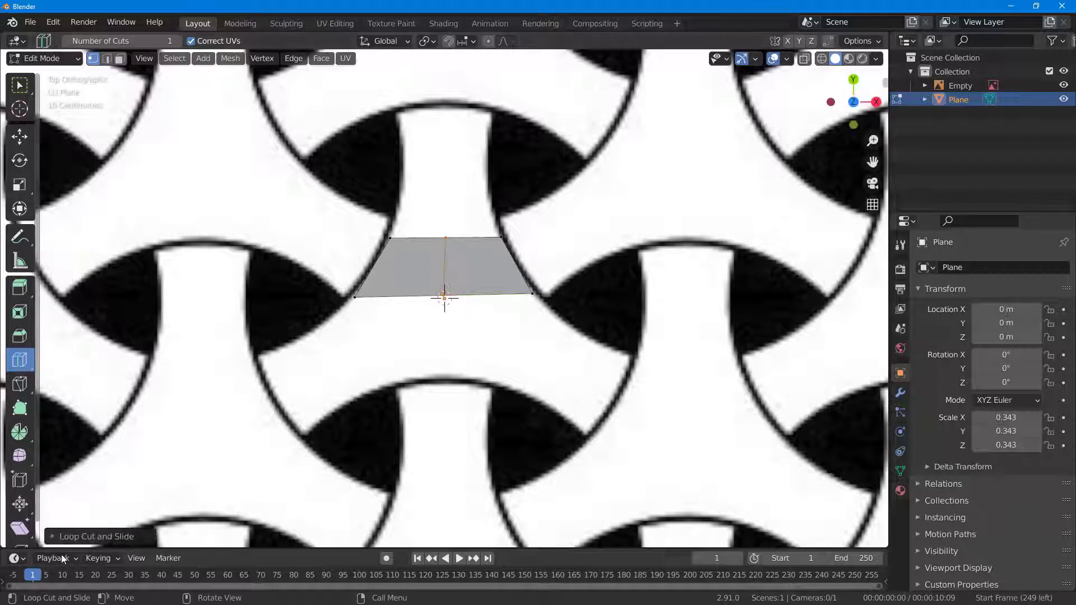
{"action": "left_click", "coordinate": [55, 538]}
{"action": "left_click", "coordinate": [188, 426]}
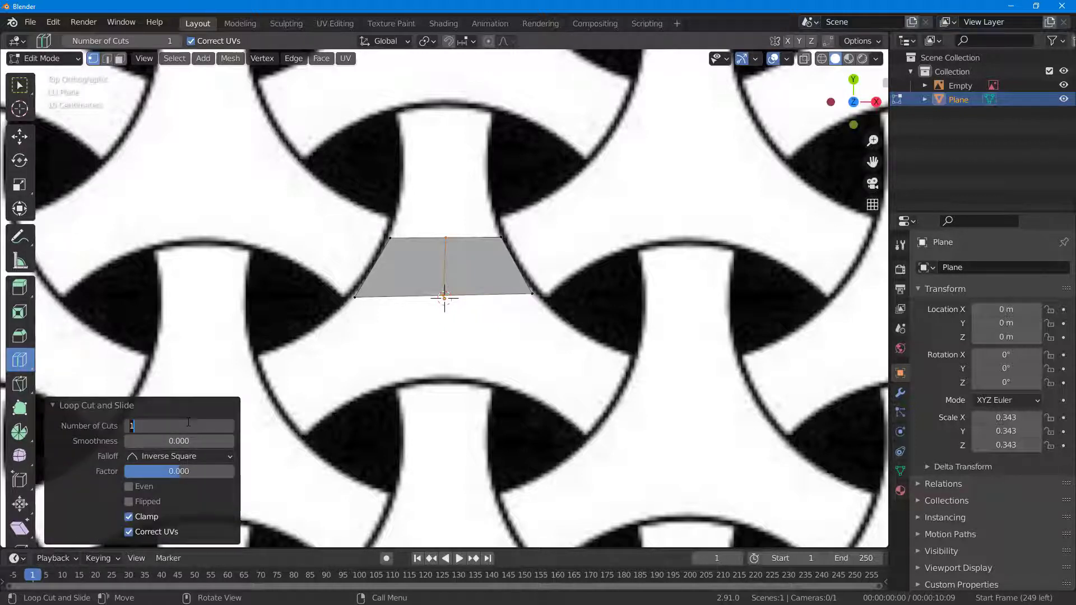
{"action": "type", "text": "2"}
{"action": "key", "text": "Return"}
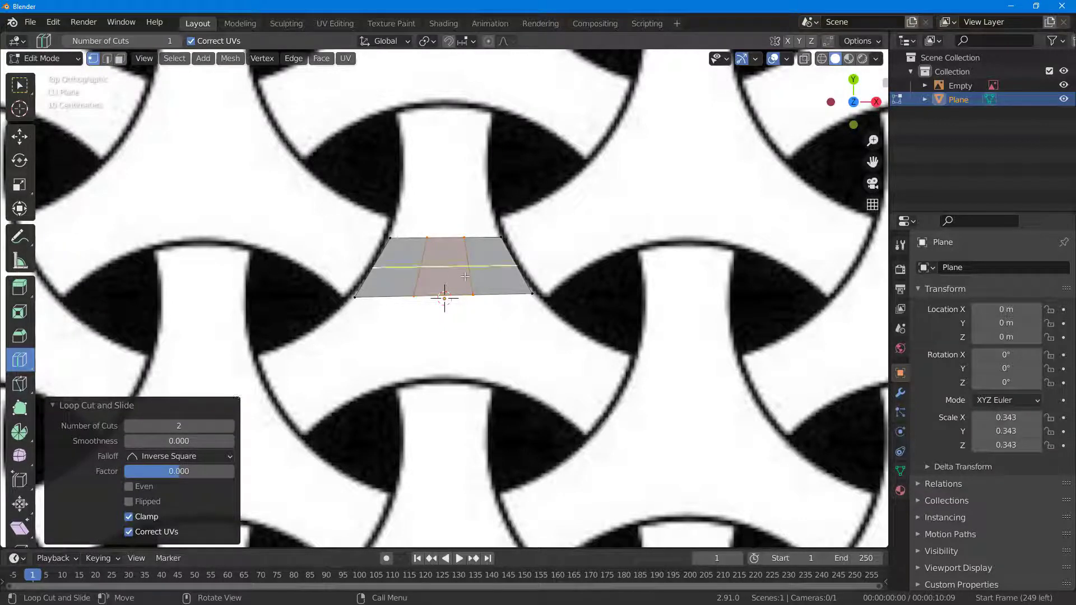
{"action": "key", "text": "Tab"}
{"action": "key", "text": "Tab"}
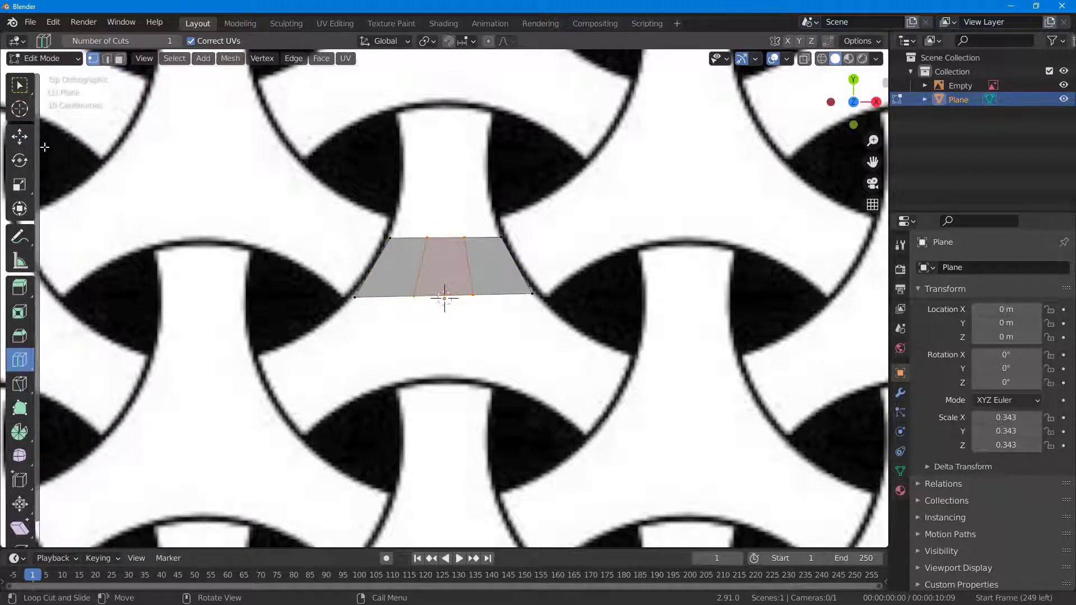
{"action": "left_click", "coordinate": [19, 86]}
{"action": "left_click_drag", "start_coordinate": [327, 281], "coordinate": [360, 321]}
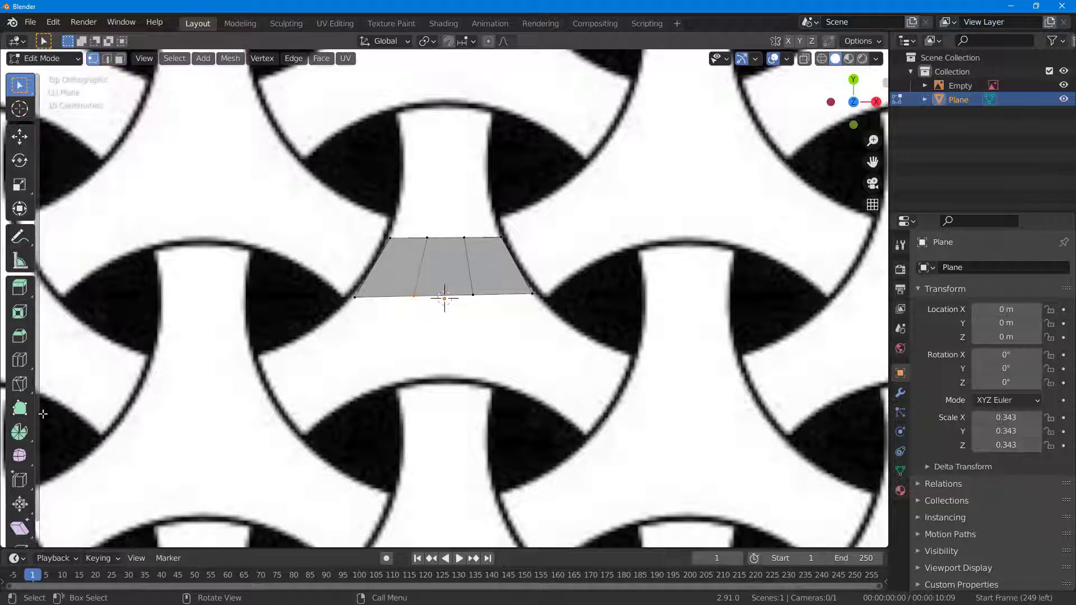
Step: Add two horizontal loop cuts across the plane
{"action": "left_click", "coordinate": [19, 359]}
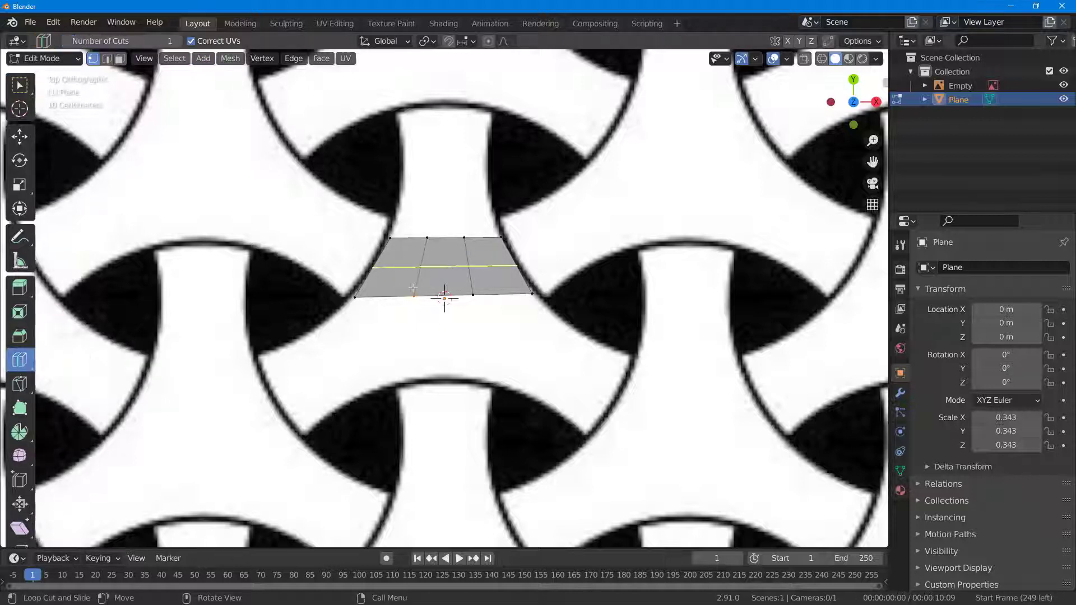
{"action": "left_click", "coordinate": [404, 269]}
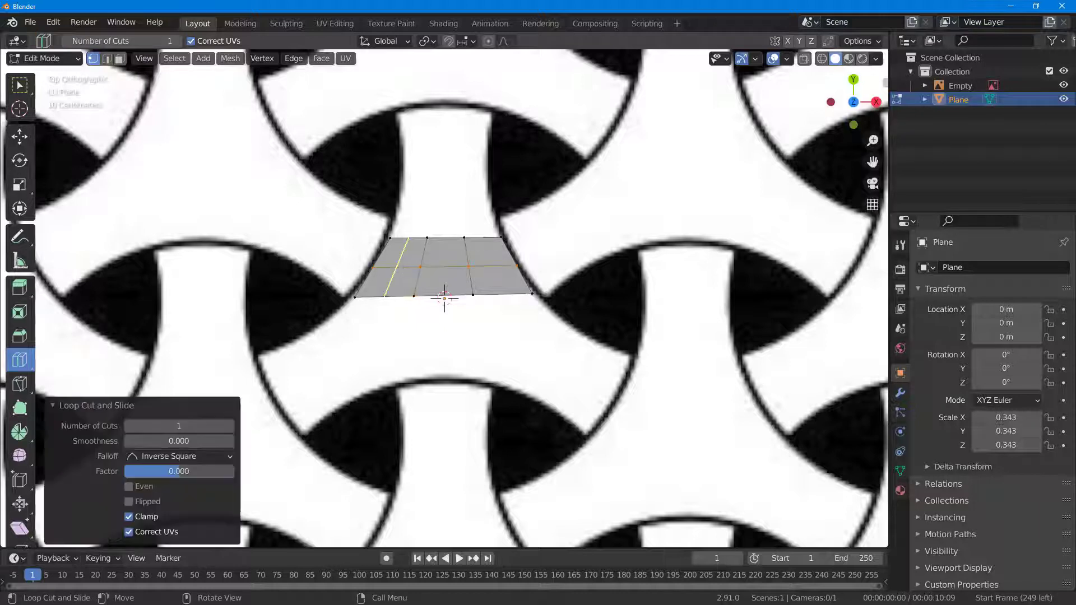
{"action": "left_click", "coordinate": [435, 251]}
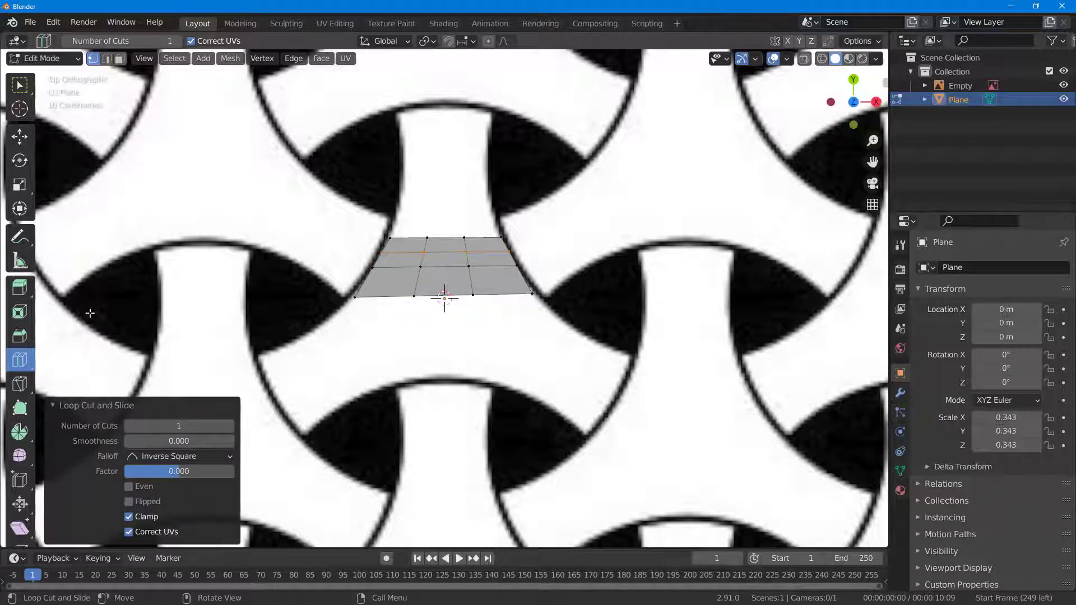
{"action": "left_click", "coordinate": [19, 85]}
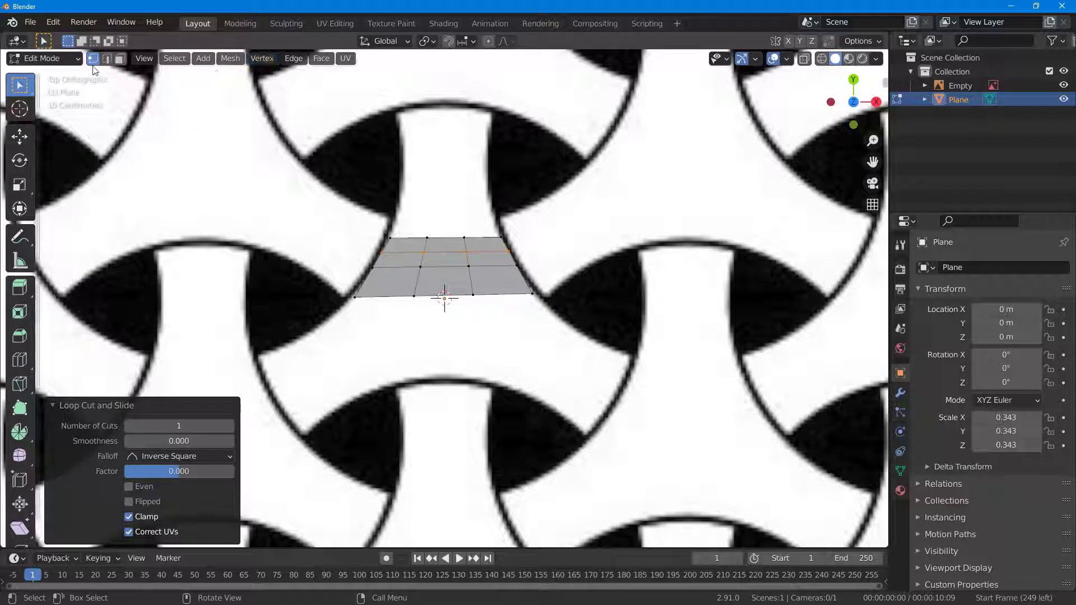
Step: Pull the notch and middle vertices down toward the lower arms
{"action": "key", "text": "b"}
{"action": "left_click_drag", "start_coordinate": [419, 303], "coordinate": [405, 381]}
{"action": "left_click", "coordinate": [19, 136]}
{"action": "key", "text": "b"}
{"action": "left_click_drag", "start_coordinate": [492, 332], "coordinate": [472, 374]}
{"action": "key", "text": "b"}
{"action": "left_click_drag", "start_coordinate": [460, 259], "coordinate": [464, 308]}
{"action": "key", "text": "b"}
{"action": "left_click_drag", "start_coordinate": [405, 263], "coordinate": [416, 310]}
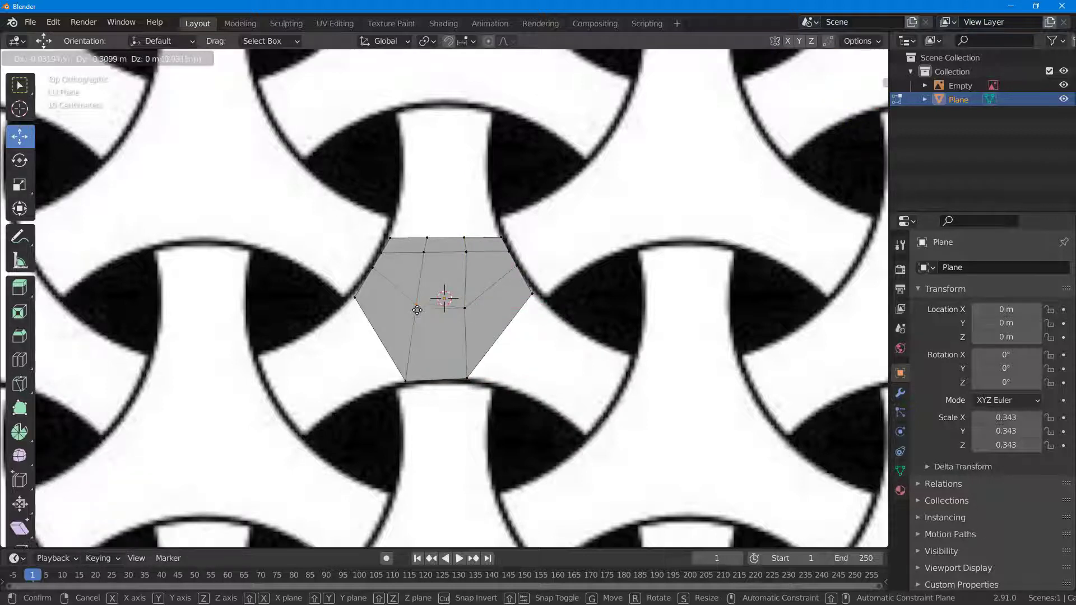
{"action": "left_click", "coordinate": [418, 314]}
Step: Move the left rim vertices outward and raise the top vertices to the band edge
{"action": "left_click", "coordinate": [354, 297]}
{"action": "left_click_drag", "start_coordinate": [355, 298], "coordinate": [323, 319]}
{"action": "left_click_drag", "start_coordinate": [371, 269], "coordinate": [363, 283]}
{"action": "left_click_drag", "start_coordinate": [390, 238], "coordinate": [404, 201]}
{"action": "left_click", "coordinate": [427, 238]}
{"action": "left_click_drag", "start_coordinate": [426, 237], "coordinate": [433, 199]}
{"action": "left_click", "coordinate": [471, 240]}
{"action": "left_click_drag", "start_coordinate": [475, 242], "coordinate": [490, 189]}
{"action": "left_click", "coordinate": [502, 236]}
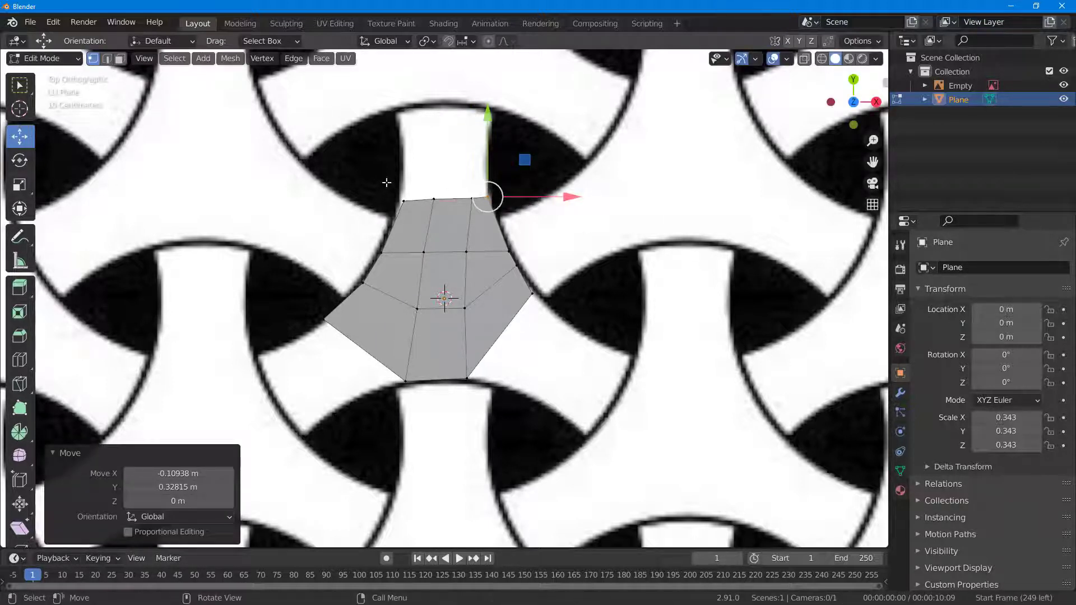
Step: Fine-tune the left, right, top and bottom rim vertices to follow the junction outline
{"action": "left_click", "coordinate": [401, 199]}
{"action": "left_click_drag", "start_coordinate": [397, 187], "coordinate": [393, 179]}
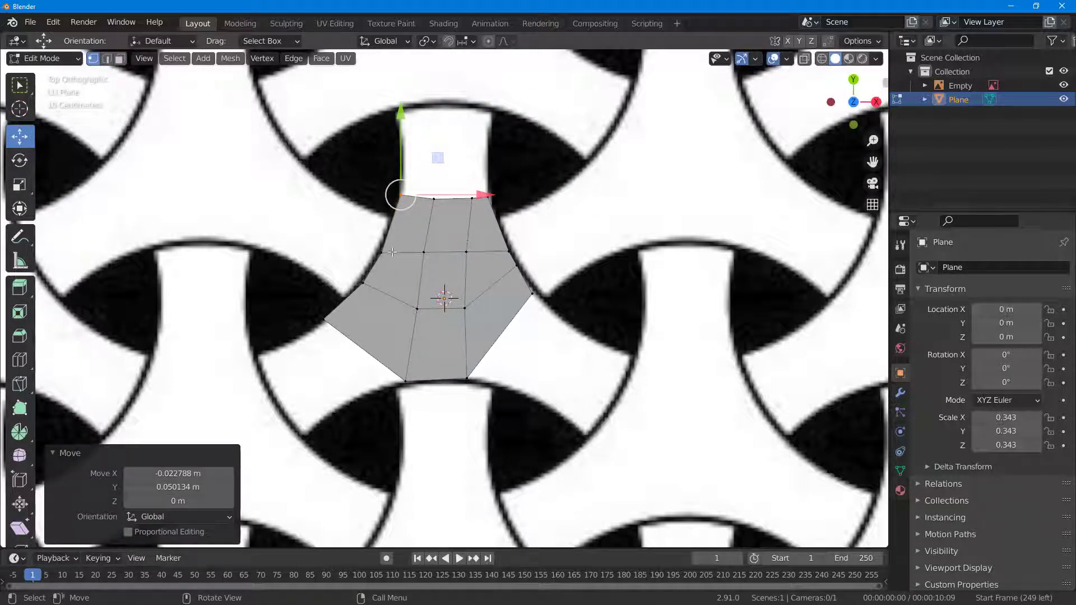
{"action": "left_click", "coordinate": [364, 284]}
{"action": "left_click_drag", "start_coordinate": [364, 284], "coordinate": [359, 314]}
{"action": "left_click_drag", "start_coordinate": [349, 295], "coordinate": [320, 320]}
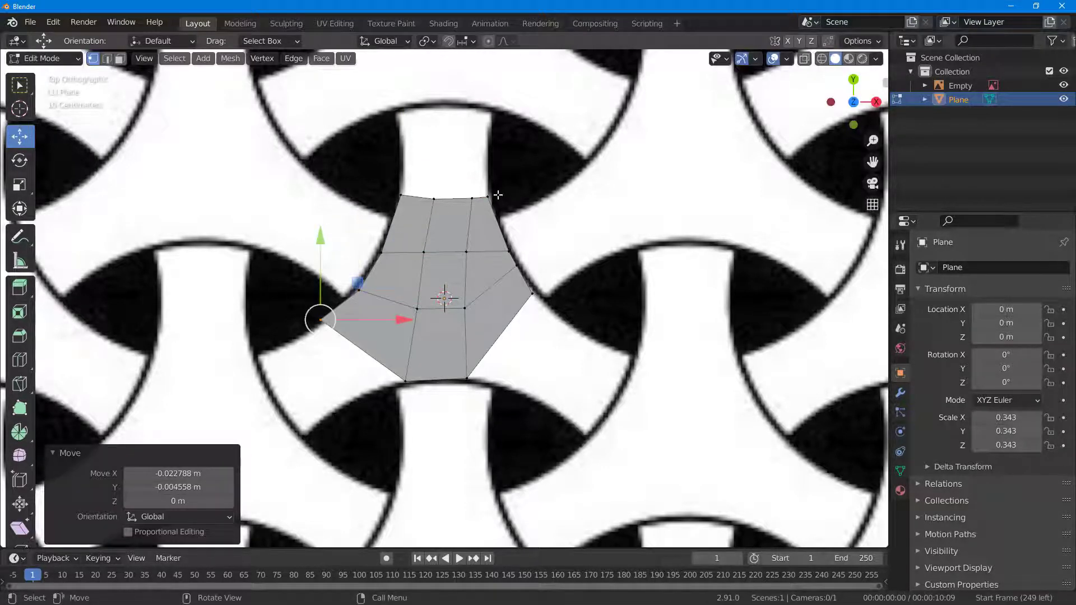
{"action": "left_click_drag", "start_coordinate": [524, 295], "coordinate": [572, 336]}
{"action": "mouse_move", "coordinate": [516, 266]}
{"action": "left_mouse_down"}
{"action": "mouse_move", "coordinate": [543, 297]}
{"action": "mouse_move", "coordinate": [513, 253]}
{"action": "left_mouse_up"}
{"action": "left_click_drag", "start_coordinate": [462, 191], "coordinate": [477, 217]}
{"action": "left_click_drag", "start_coordinate": [471, 197], "coordinate": [454, 204]}
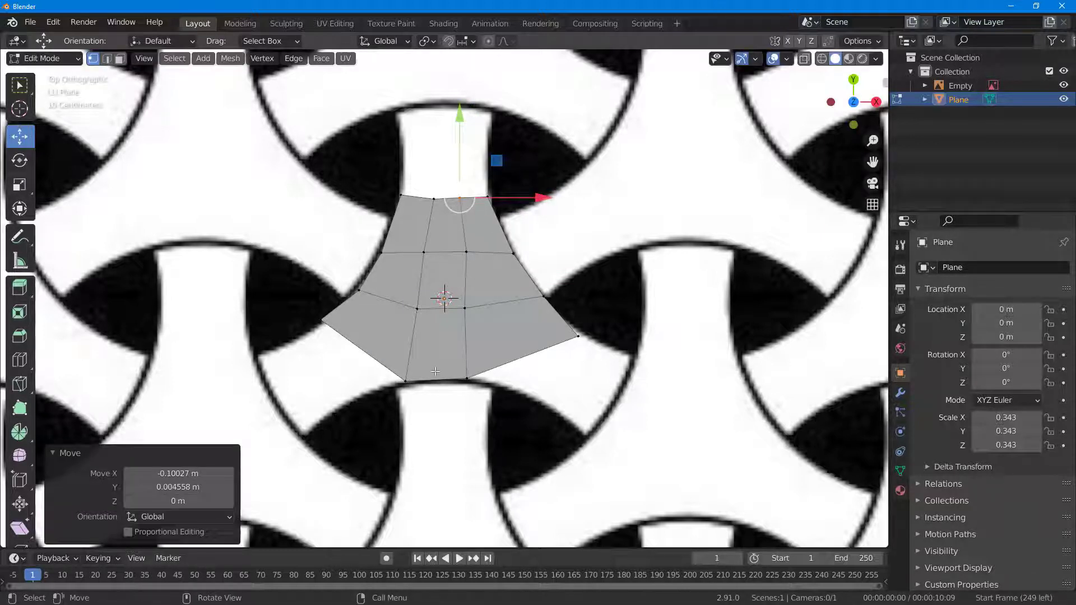
{"action": "left_click_drag", "start_coordinate": [467, 379], "coordinate": [500, 384]}
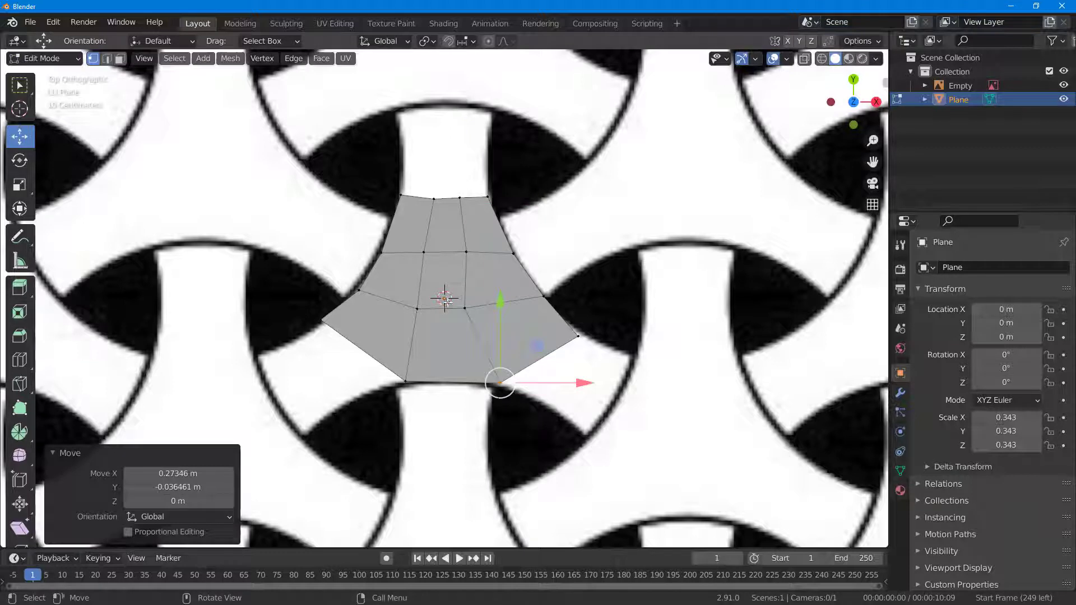
{"action": "left_click_drag", "start_coordinate": [465, 308], "coordinate": [471, 305]}
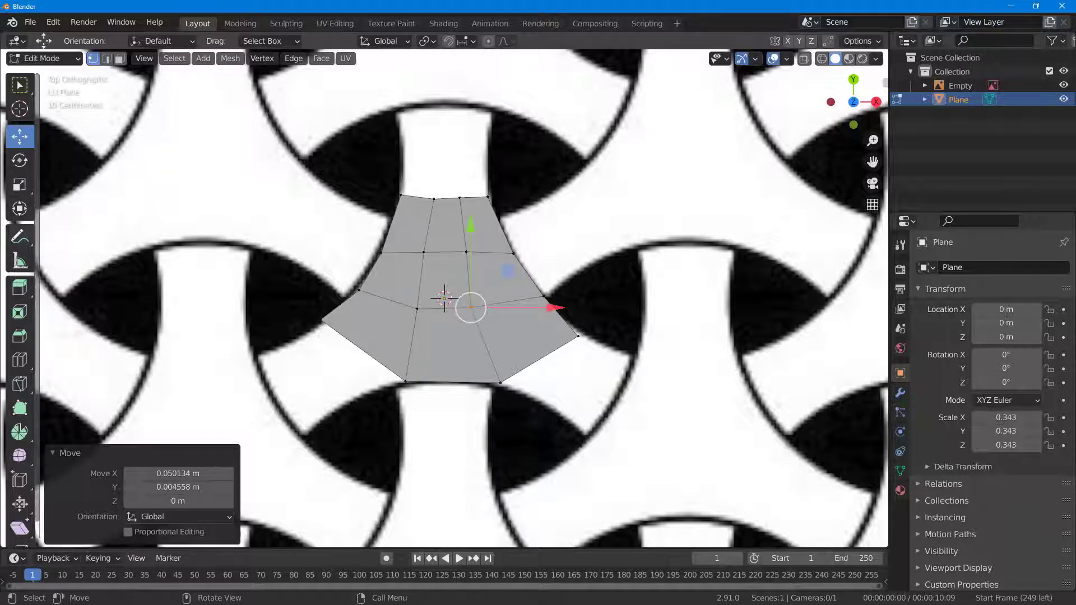
{"action": "left_click", "coordinate": [107, 58]}
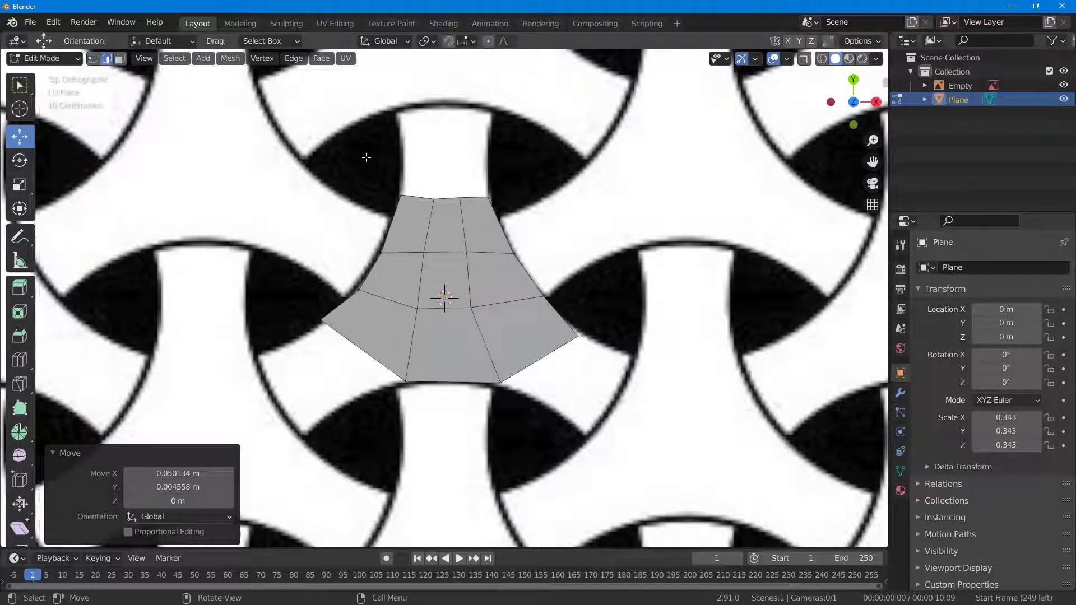
{"action": "left_click", "coordinate": [423, 195]}
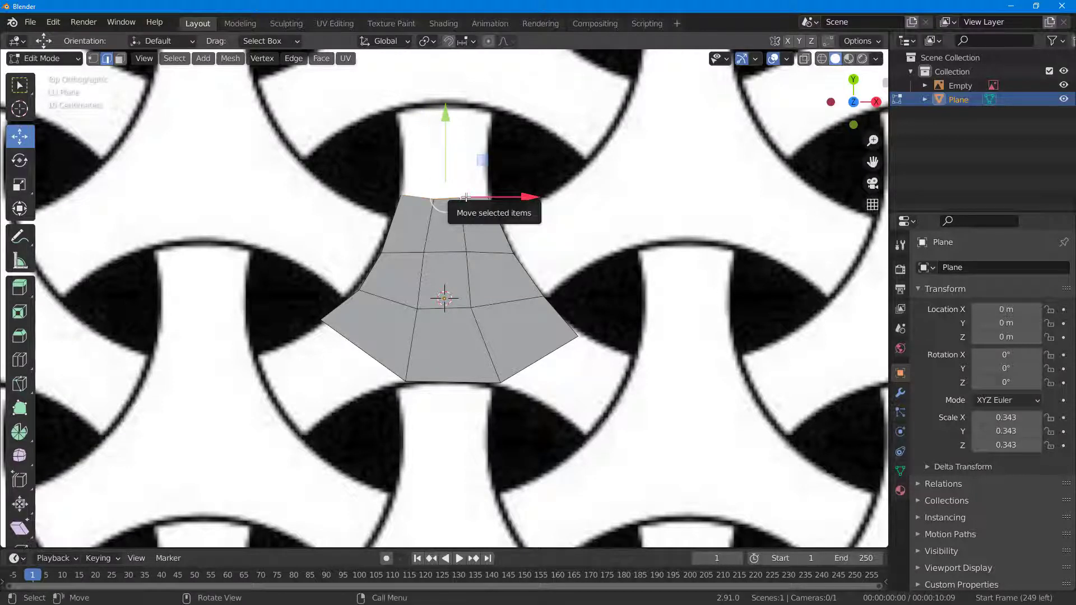
Step: Extrude the top edge upward into an arm and fit its corners to the upper outline
{"action": "key", "text": "e"}
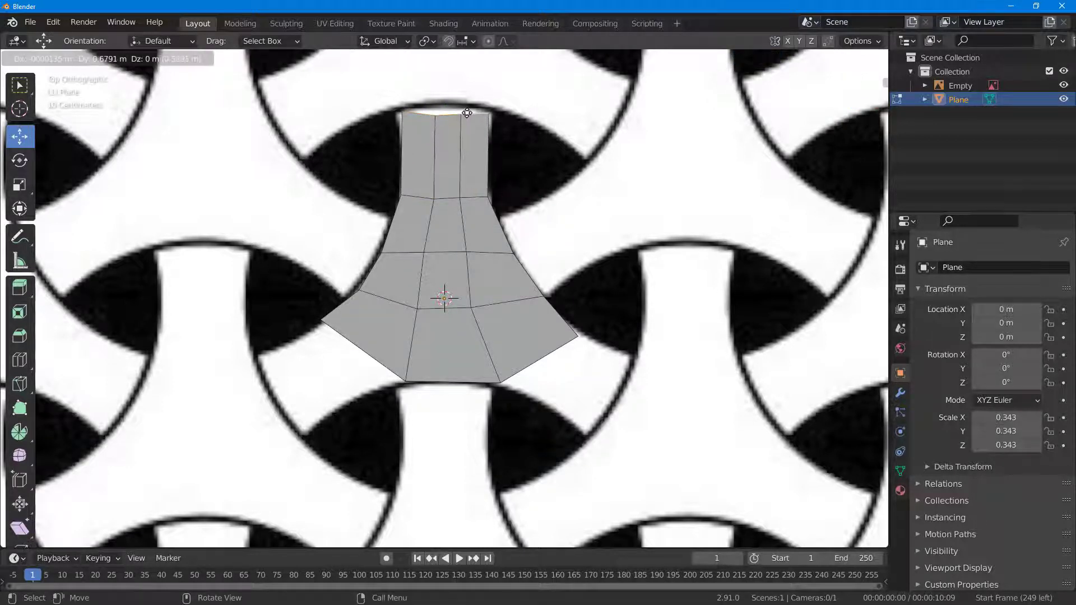
{"action": "left_click", "coordinate": [466, 108]}
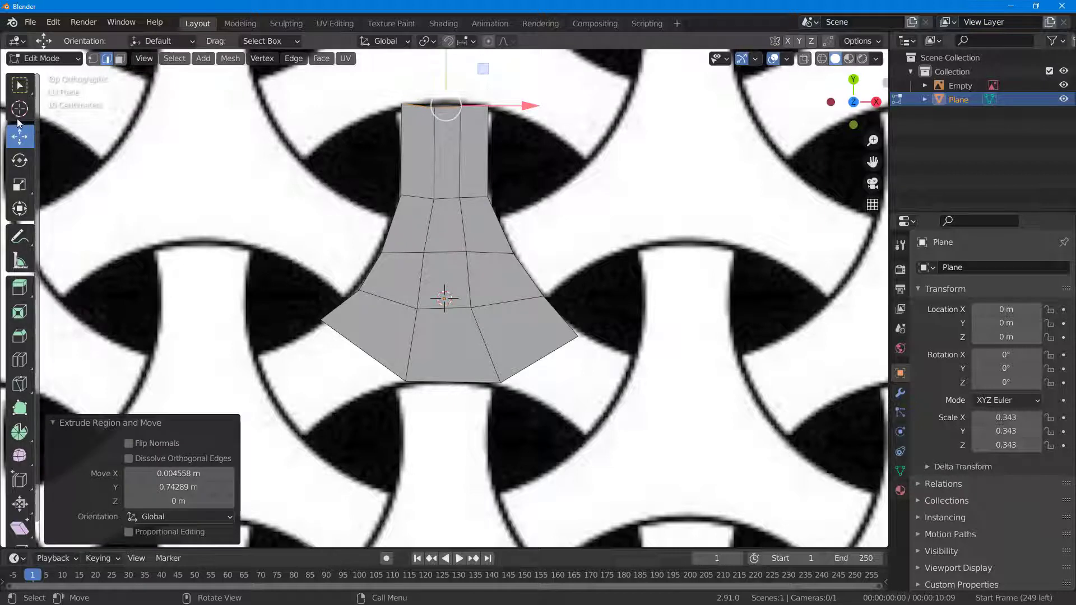
{"action": "left_click", "coordinate": [96, 59]}
{"action": "left_click_drag", "start_coordinate": [403, 101], "coordinate": [408, 105]}
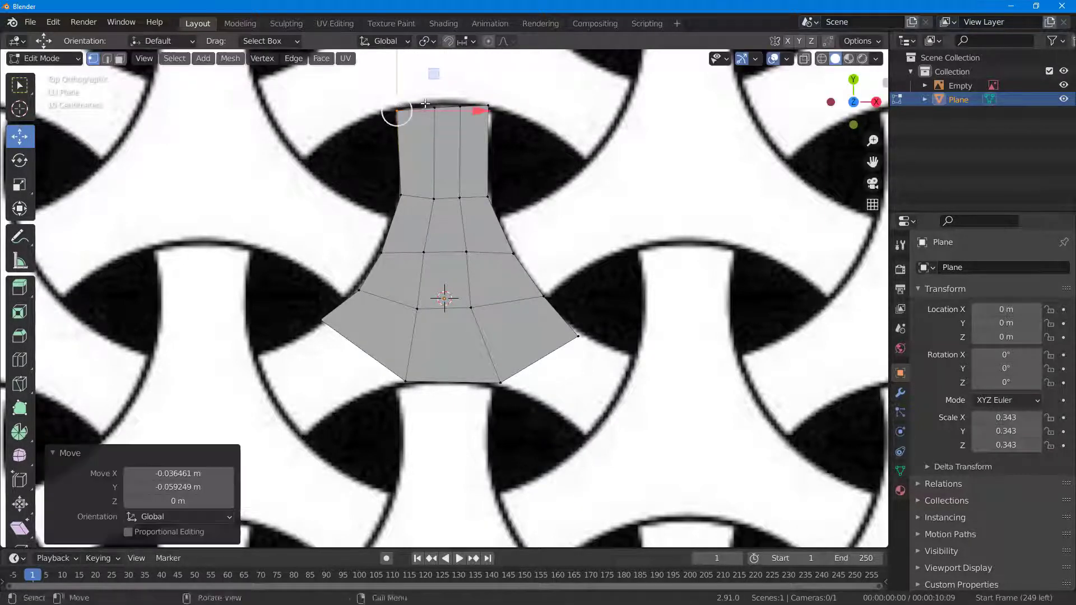
{"action": "left_click", "coordinate": [488, 106]}
{"action": "left_click_drag", "start_coordinate": [488, 106], "coordinate": [500, 116]}
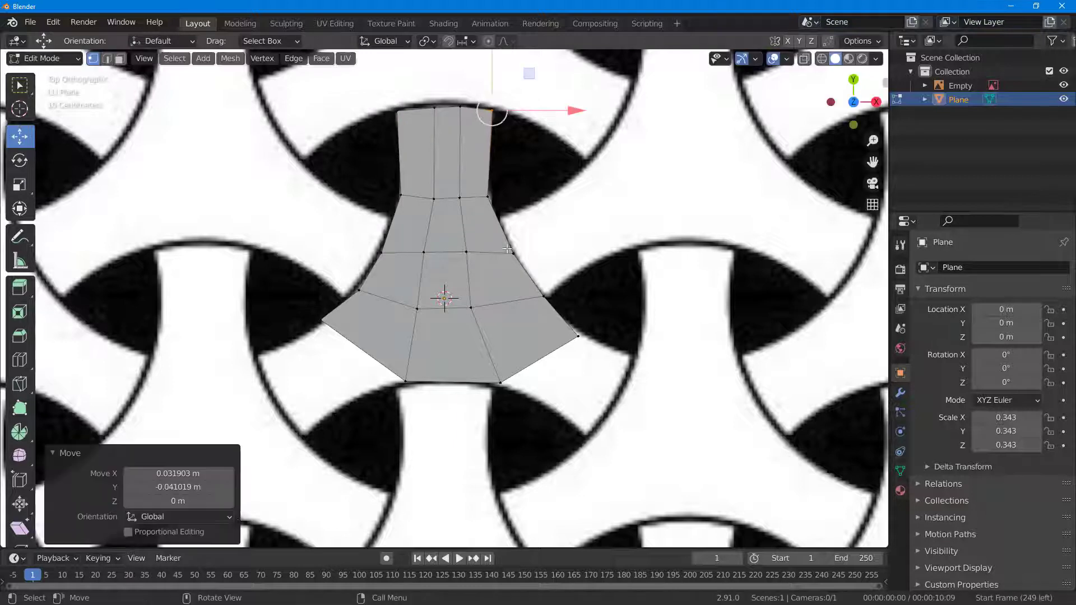
{"action": "left_click", "coordinate": [488, 196]}
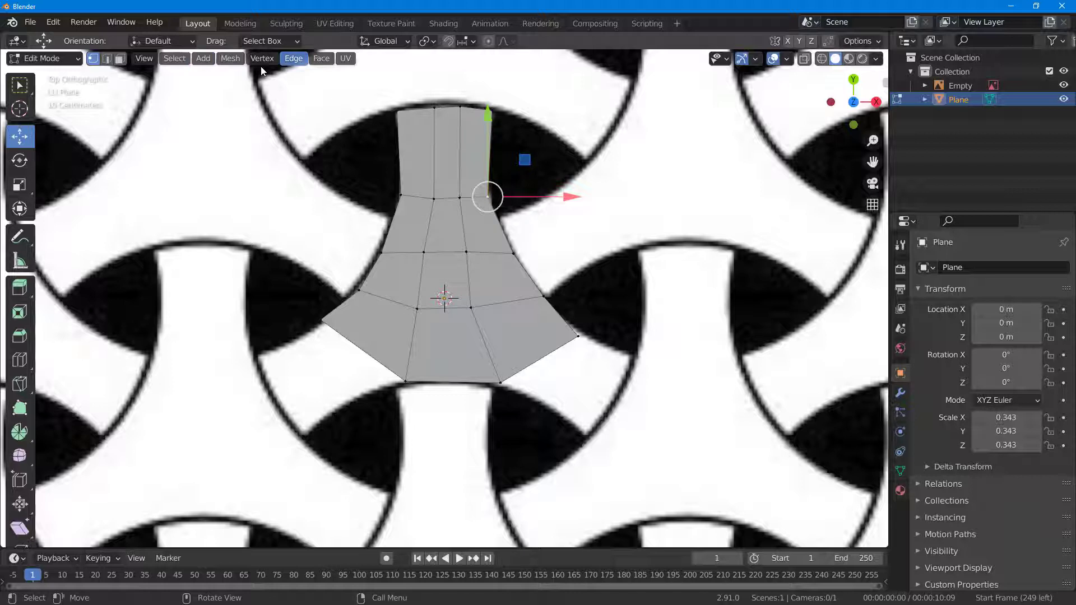
Step: Extrude the lower-right edge into an arm and fit its outer corner to the outline
{"action": "left_click", "coordinate": [106, 59]}
{"action": "left_click", "coordinate": [559, 348]}
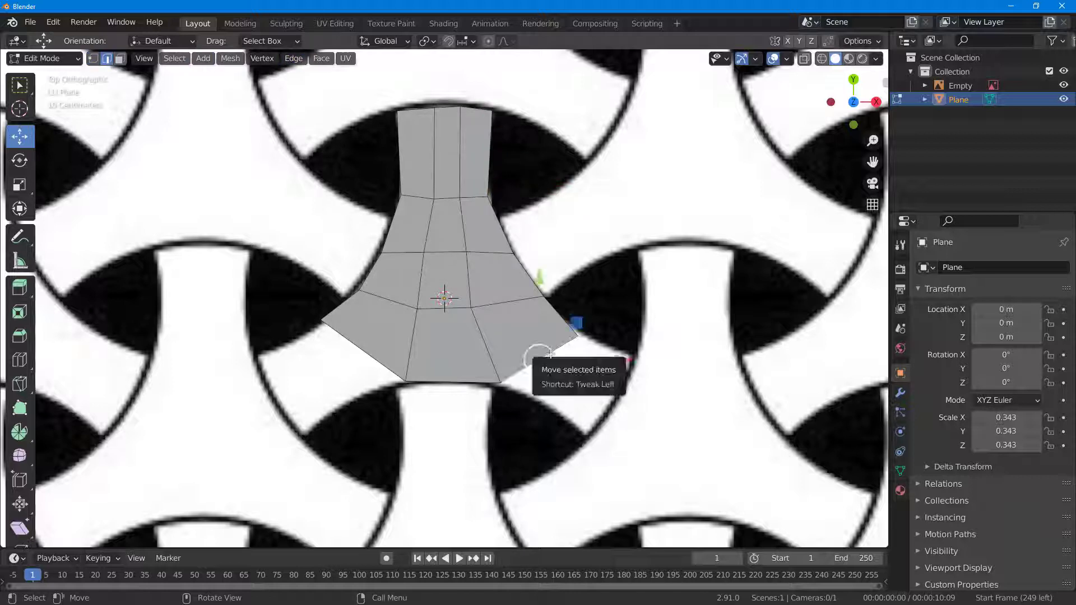
{"action": "left_click_drag", "start_coordinate": [537, 352], "coordinate": [573, 358]}
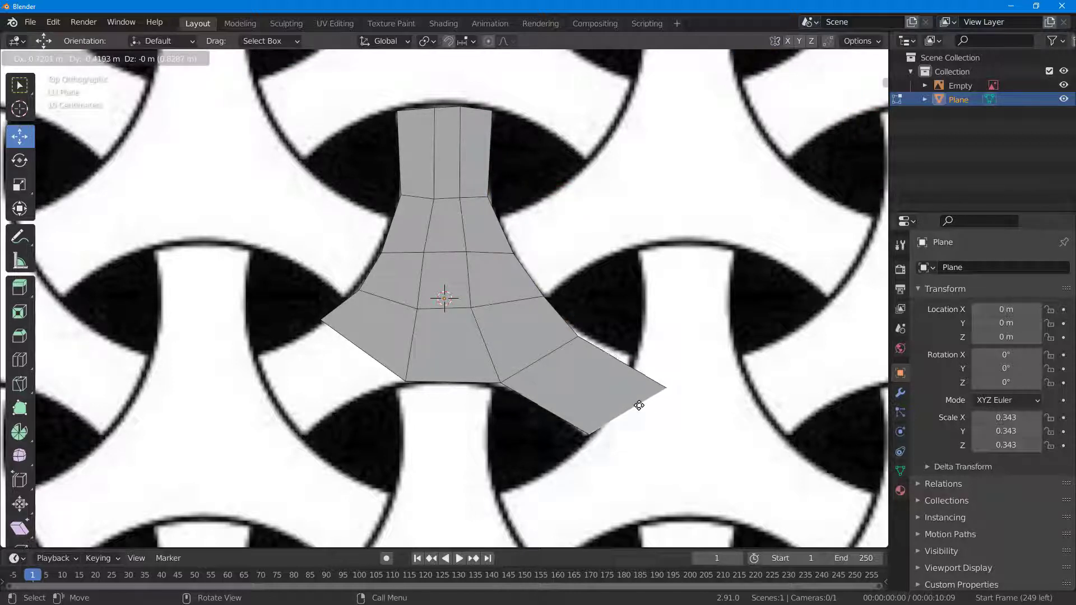
{"action": "left_click", "coordinate": [581, 375]}
{"action": "left_click", "coordinate": [93, 58]}
{"action": "left_click", "coordinate": [665, 388]}
{"action": "left_click_drag", "start_coordinate": [670, 389], "coordinate": [641, 355]}
{"action": "key", "text": "b"}
{"action": "left_click_drag", "start_coordinate": [600, 448], "coordinate": [604, 450]}
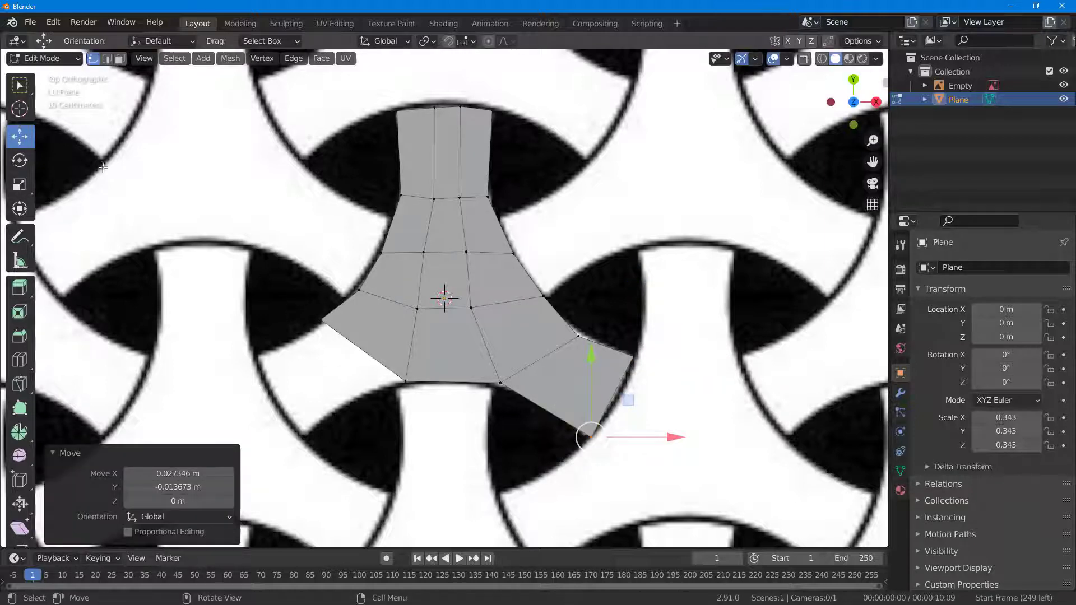
Step: Extrude the lower-left edge into a third arm and move its corner down-left onto the outline
{"action": "key", "text": "w"}
{"action": "left_click", "coordinate": [361, 347]}
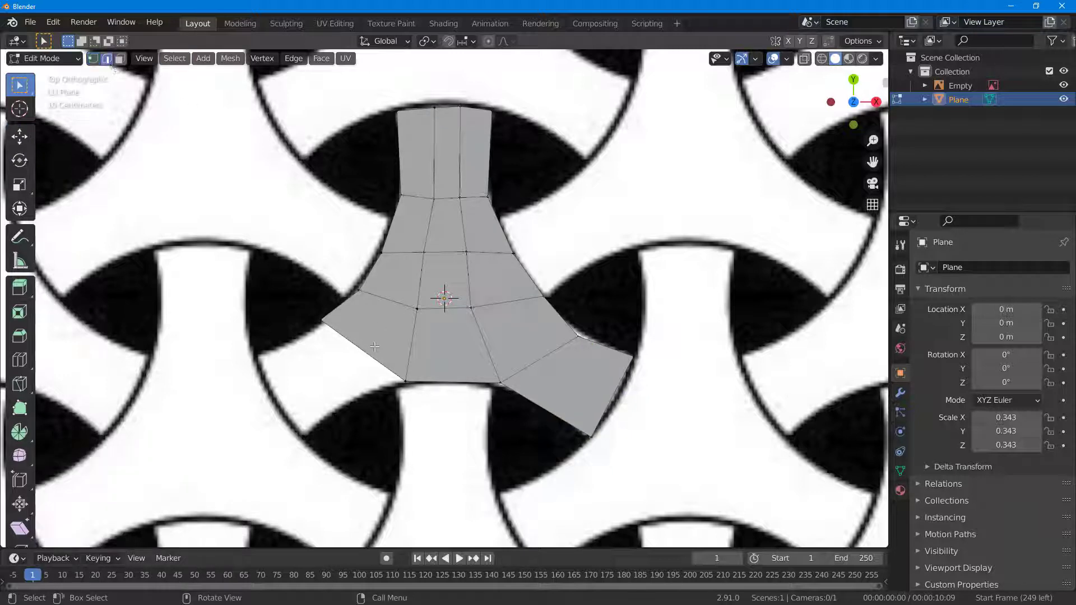
{"action": "left_click", "coordinate": [371, 357]}
{"action": "key", "text": "e"}
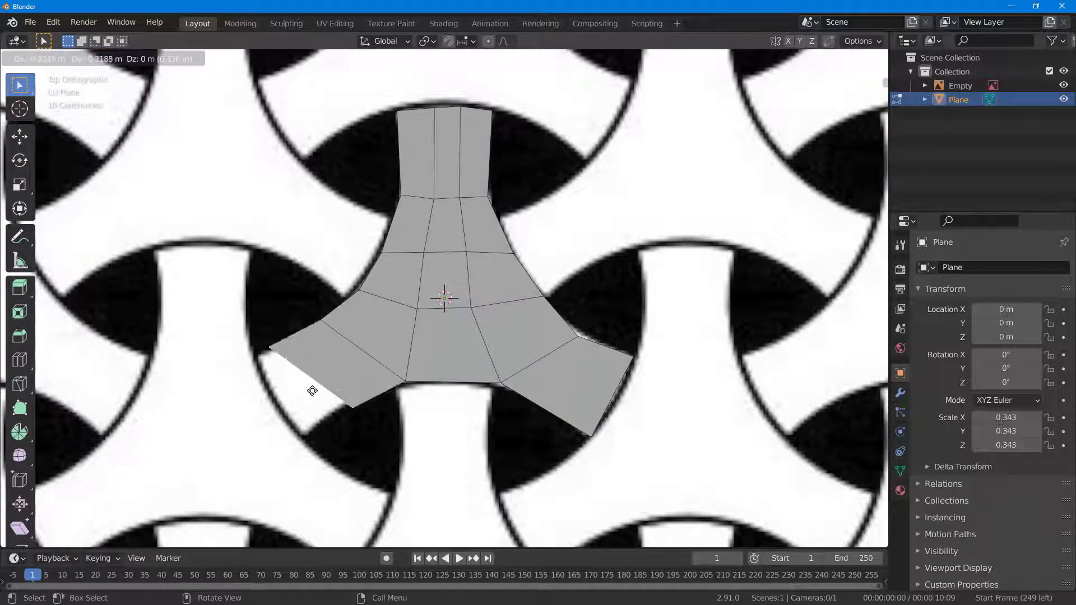
{"action": "left_click", "coordinate": [308, 394]}
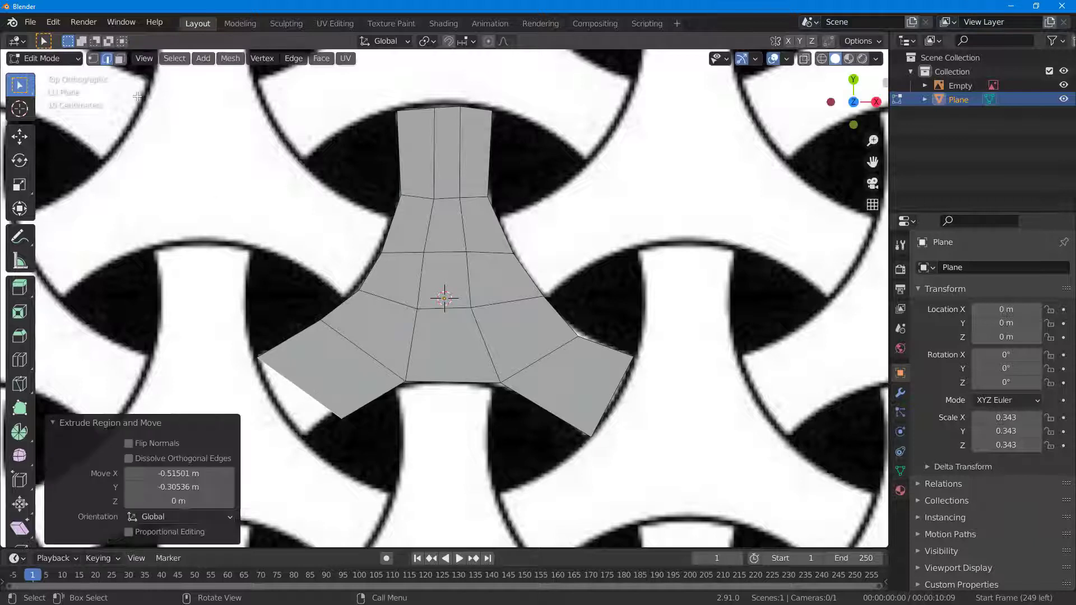
{"action": "key", "text": "1"}
{"action": "left_click", "coordinate": [345, 416]}
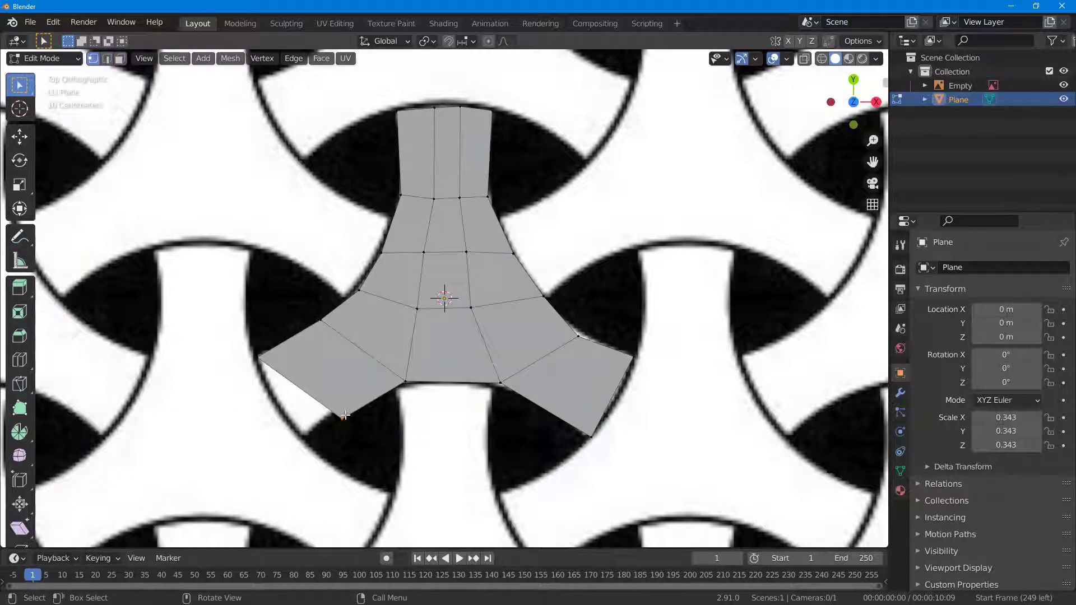
{"action": "left_click", "coordinate": [19, 137]}
{"action": "left_click_drag", "start_coordinate": [338, 415], "coordinate": [290, 444]}
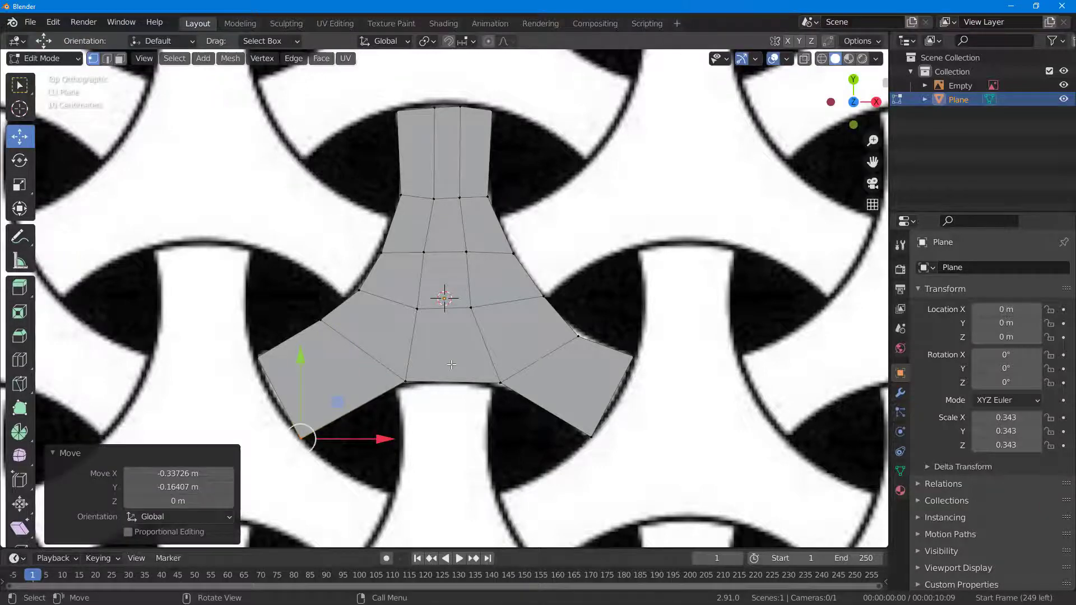
{"action": "scroll", "coordinate": [558, 269], "scroll_direction": "down", "scroll_amount": 5}
{"action": "middle_click_drag", "start_coordinate": [559, 269], "coordinate": [495, 236]}
{"action": "key", "text": "Tab"}
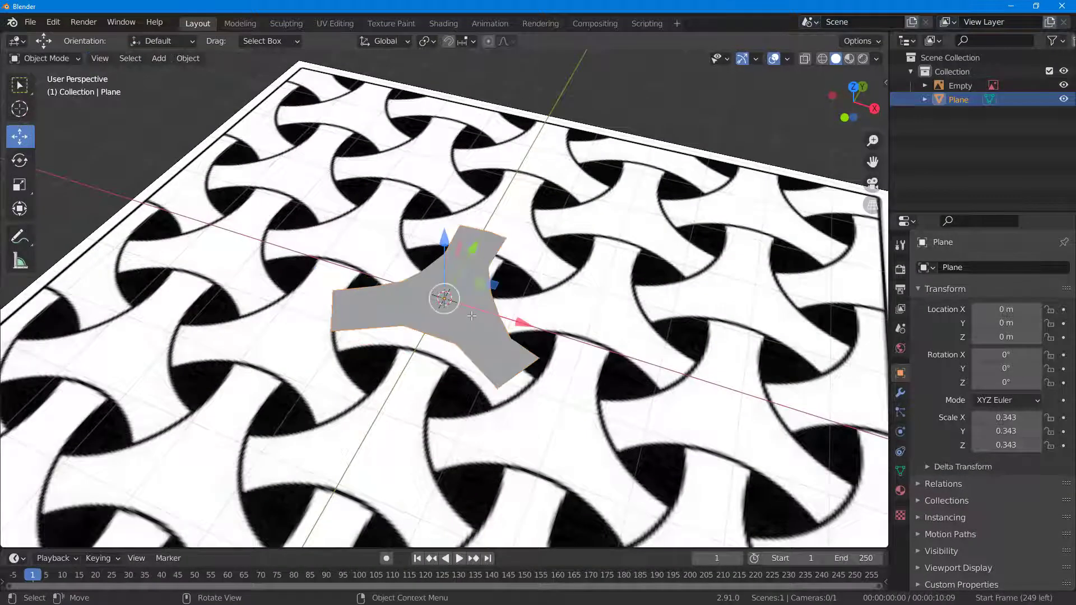
{"action": "mouse_move", "coordinate": [474, 289]}
{"action": "middle_mouse_down"}
{"action": "mouse_move", "coordinate": [468, 241]}
{"action": "mouse_move", "coordinate": [460, 297]}
{"action": "middle_mouse_up"}
{"action": "key", "text": "Tab"}
Step: Extrude the tile's faces upward 0.87384 m into a thick solid block
{"action": "key", "text": "a"}
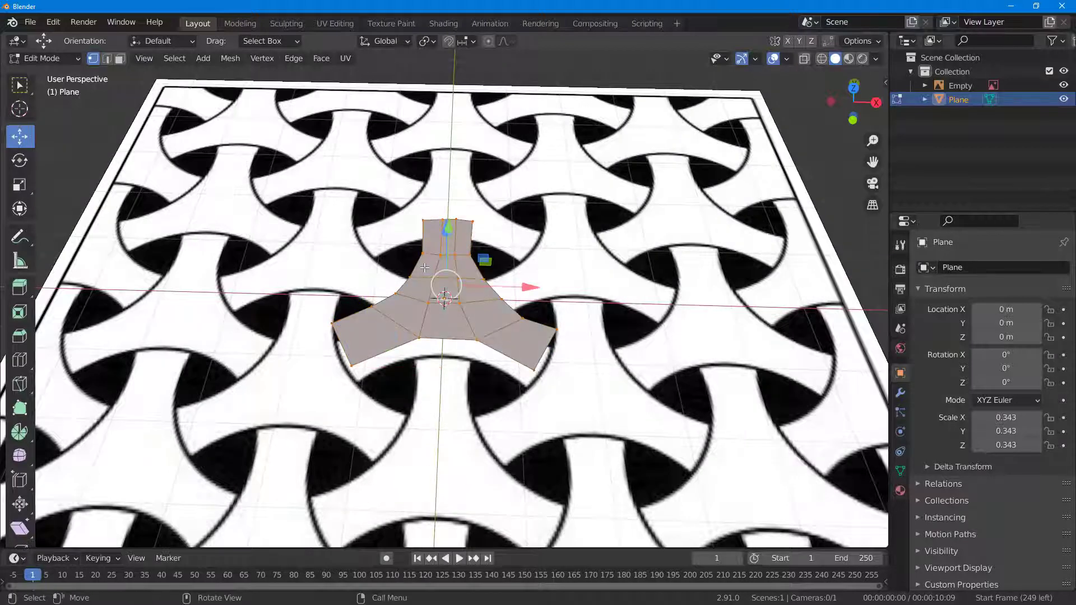
{"action": "left_click", "coordinate": [119, 59]}
{"action": "key", "text": "alt+a"}
{"action": "key", "text": "e"}
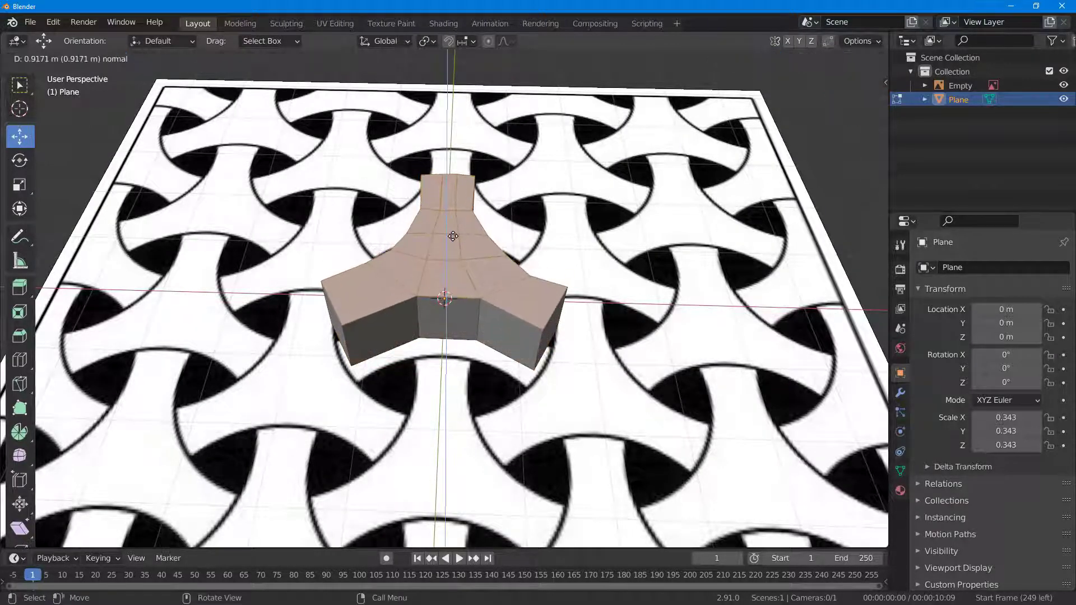
{"action": "left_click", "coordinate": [447, 247]}
{"action": "middle_click_drag", "start_coordinate": [447, 247], "coordinate": [676, 231]}
{"action": "middle_click_drag", "start_coordinate": [546, 224], "coordinate": [664, 260]}
{"action": "left_click", "coordinate": [664, 261]}
{"action": "left_click_drag", "start_coordinate": [164, 163], "coordinate": [543, 274]}
Step: Subdivide the whole tile with 4 cuts and 0.520 smoothness for rounded arms
{"action": "key", "text": "a"}
{"action": "right_click", "coordinate": [412, 246]}
{"action": "left_click", "coordinate": [412, 247]}
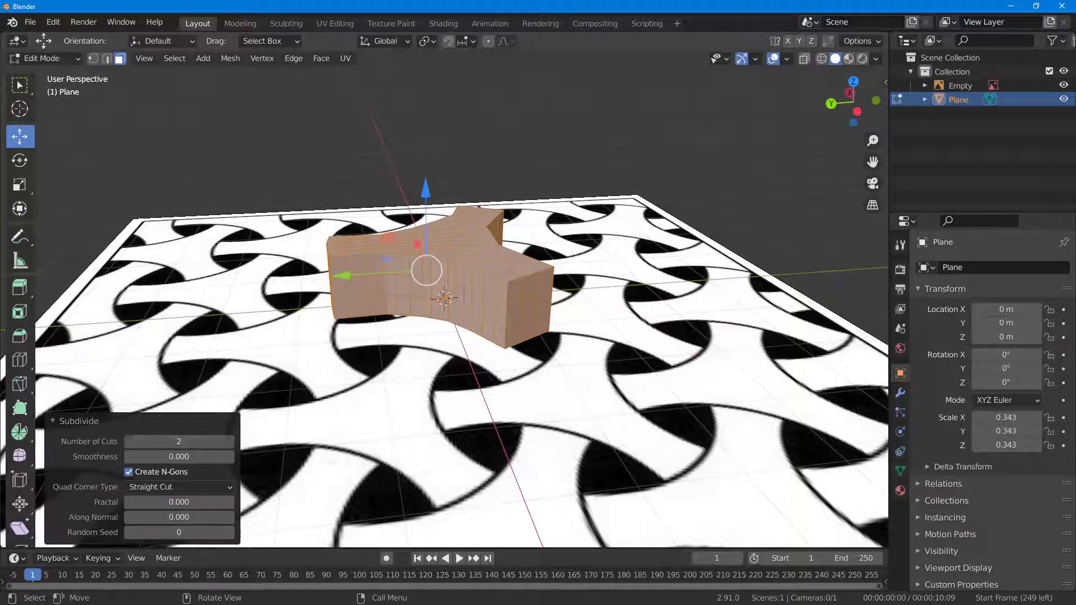
{"action": "mouse_move", "coordinate": [178, 456]}
{"action": "left_mouse_down"}
{"action": "mouse_move", "coordinate": [202, 456]}
{"action": "mouse_move", "coordinate": [179, 456]}
{"action": "left_mouse_up"}
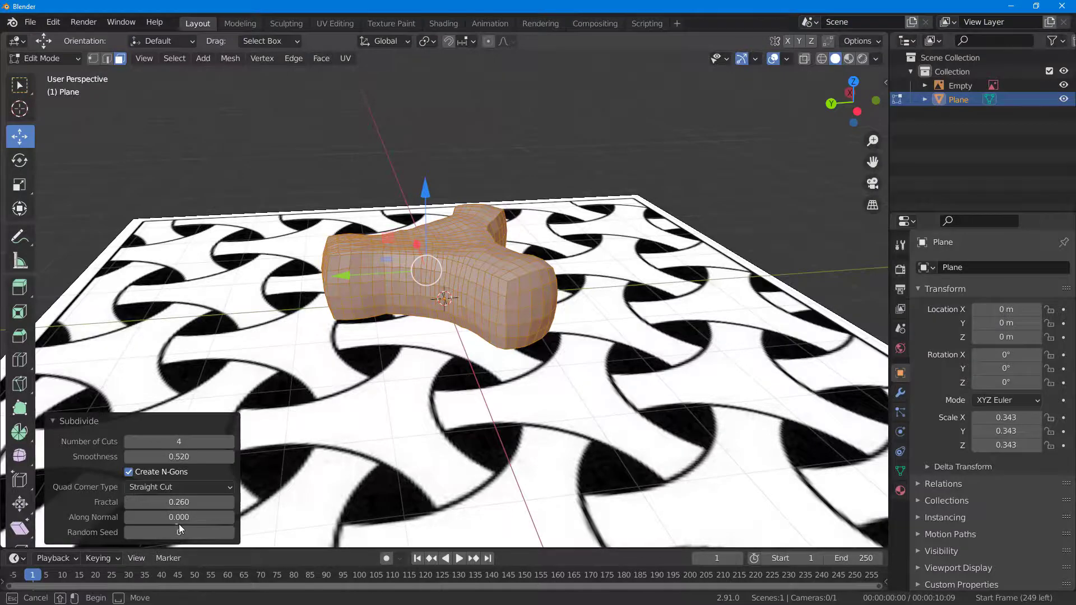
{"action": "middle_click_drag", "start_coordinate": [474, 299], "coordinate": [448, 370]}
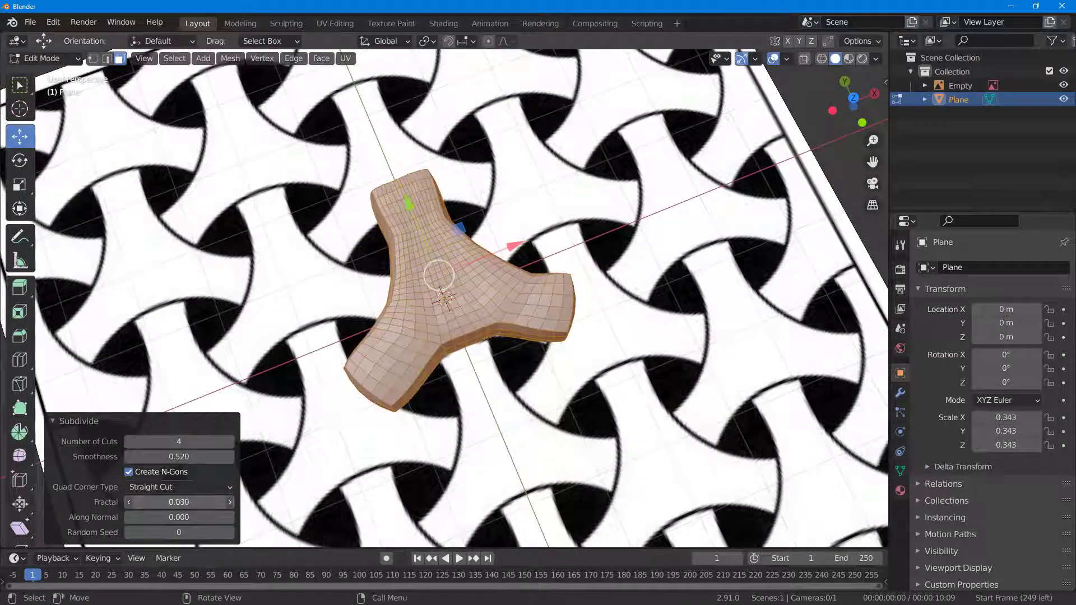
{"action": "middle_click_drag", "start_coordinate": [510, 276], "coordinate": [473, 292]}
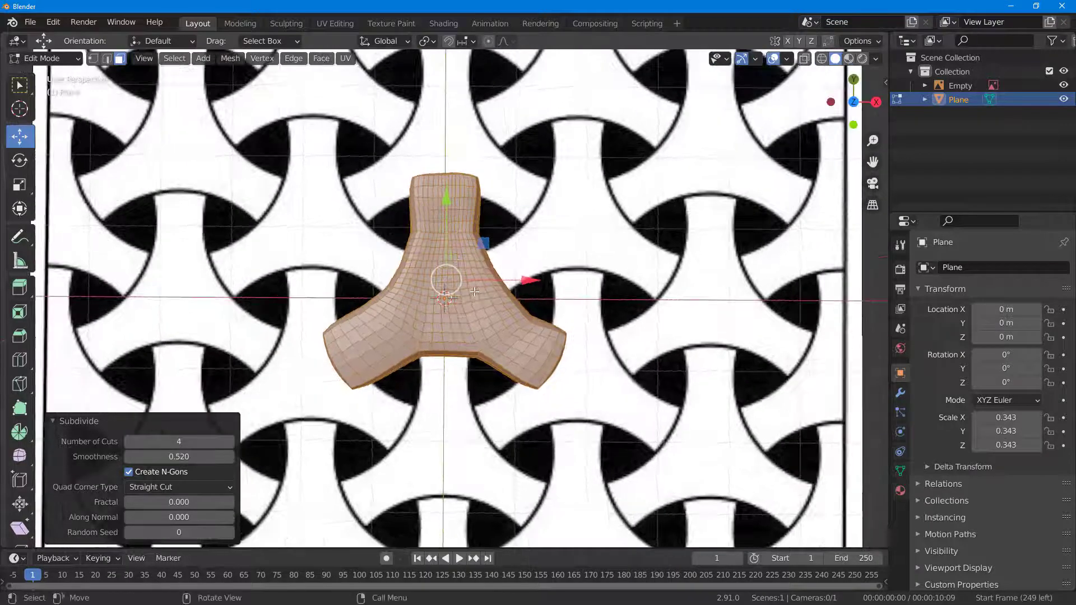
Step: Return to Object Mode, shade the tile smooth, and view it from the top over the reference
{"action": "key", "text": "Tab"}
{"action": "right_click", "coordinate": [493, 333]}
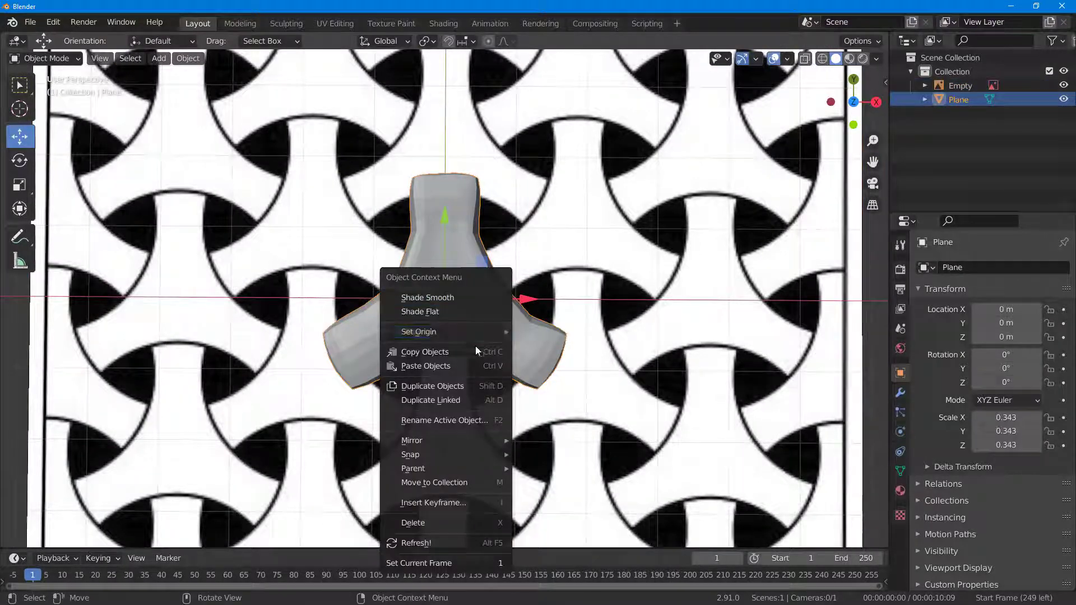
{"action": "left_click", "coordinate": [458, 297]}
{"action": "scroll", "coordinate": [482, 291], "scroll_direction": "down", "scroll_amount": 3}
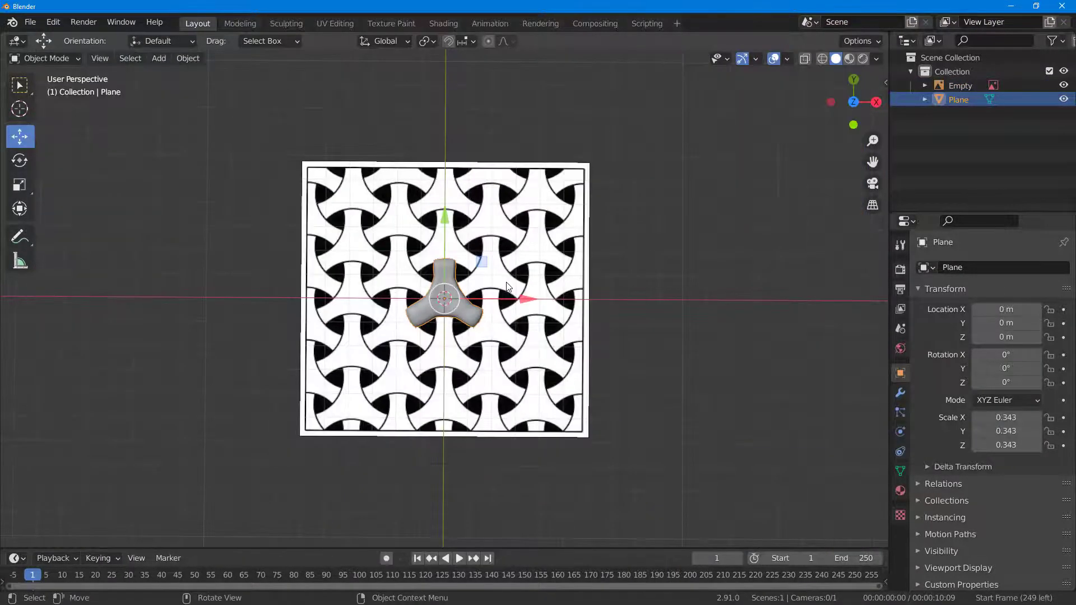
{"action": "scroll", "coordinate": [506, 287], "scroll_direction": "up", "scroll_amount": 2}
{"action": "scroll", "coordinate": [506, 287], "scroll_direction": "up", "scroll_amount": 3}
{"action": "scroll", "coordinate": [506, 287], "scroll_direction": "down", "scroll_amount": 7}
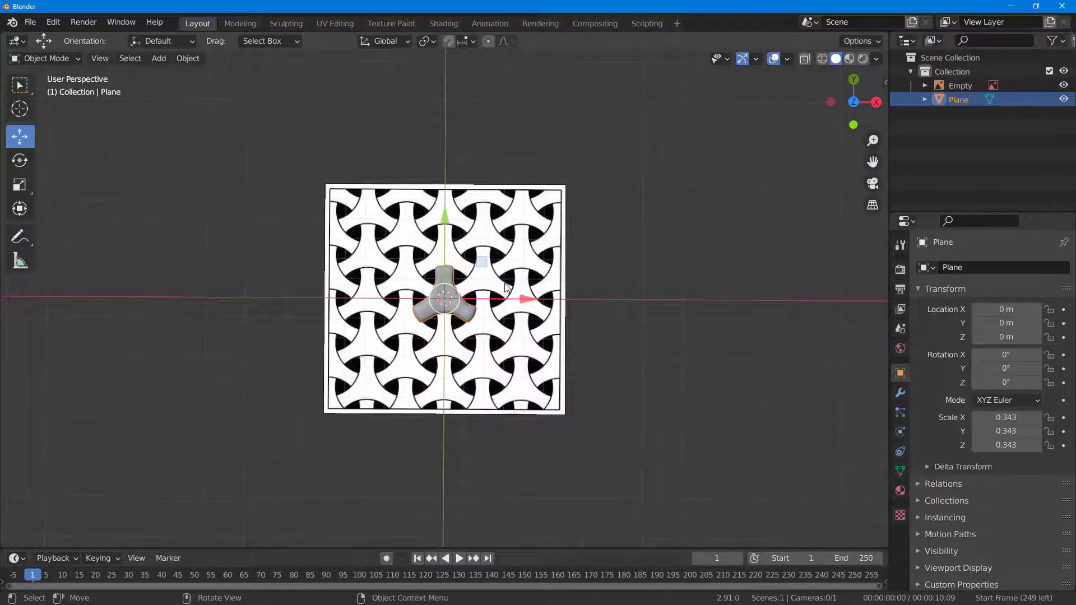
{"action": "left_click", "coordinate": [853, 101]}
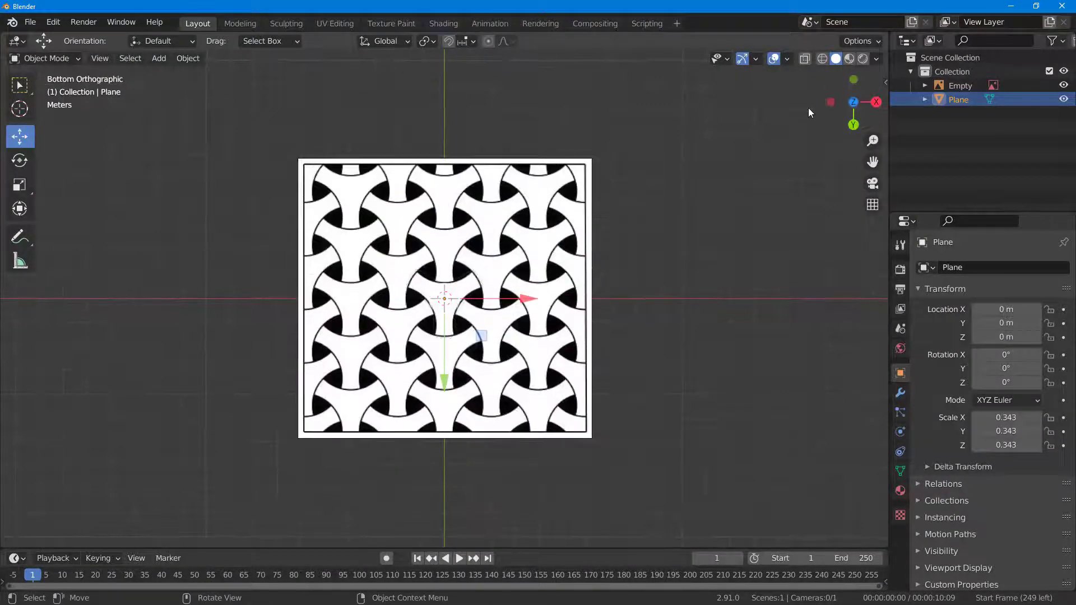
{"action": "left_click", "coordinate": [854, 101]}
{"action": "scroll", "coordinate": [572, 227], "scroll_direction": "up", "scroll_amount": 6}
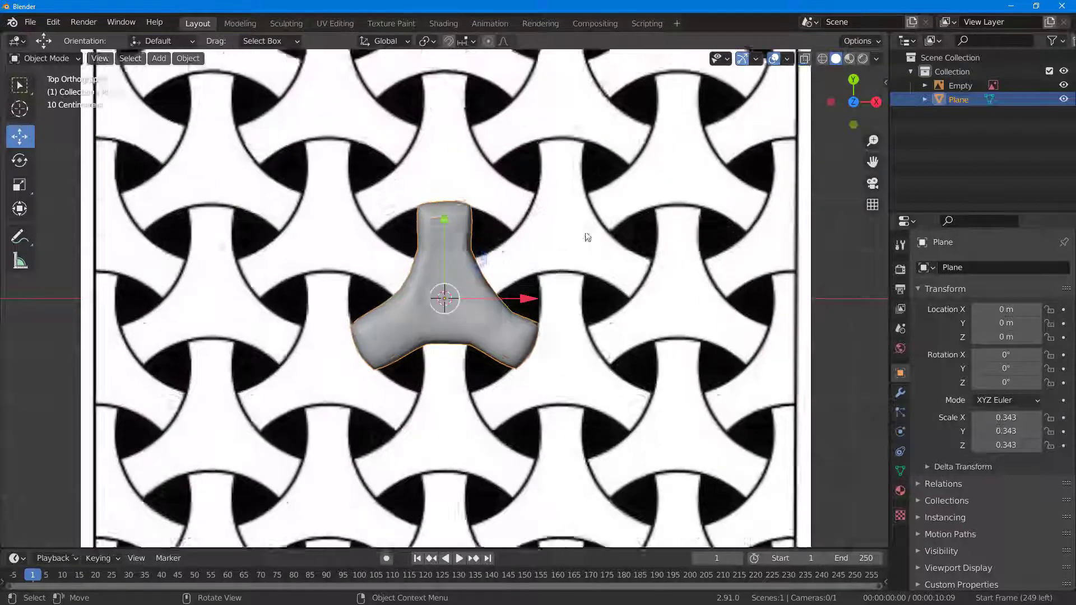
{"action": "scroll", "coordinate": [571, 227], "scroll_direction": "down", "scroll_amount": 2}
{"action": "scroll", "coordinate": [454, 269], "scroll_direction": "down", "scroll_amount": 2}
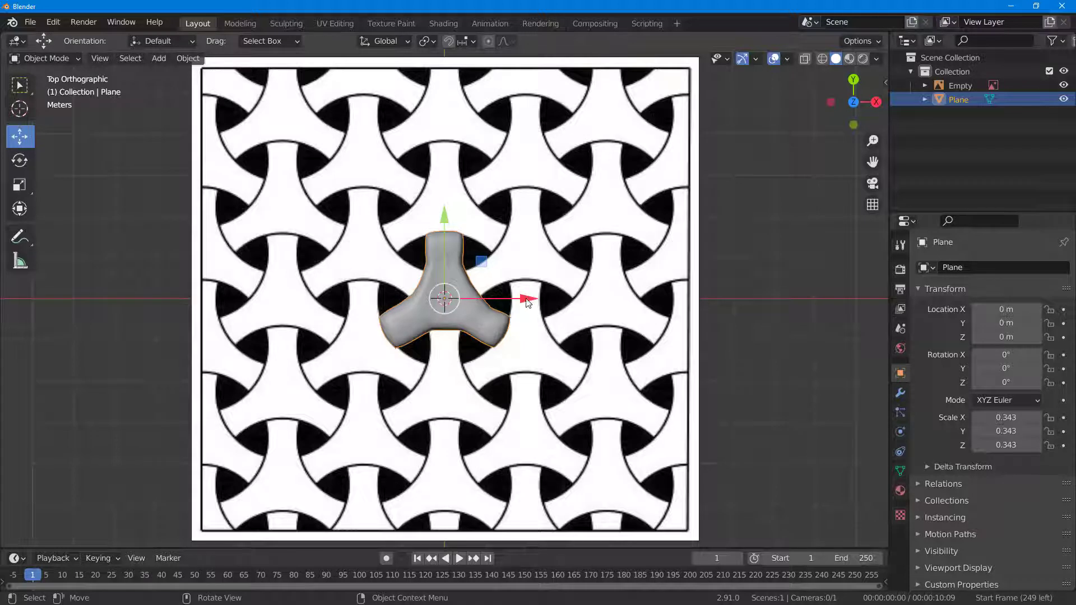
Step: Duplicate the smooth tile twice to form a row of three, one copy right and one left
{"action": "key", "text": "shift+d"}
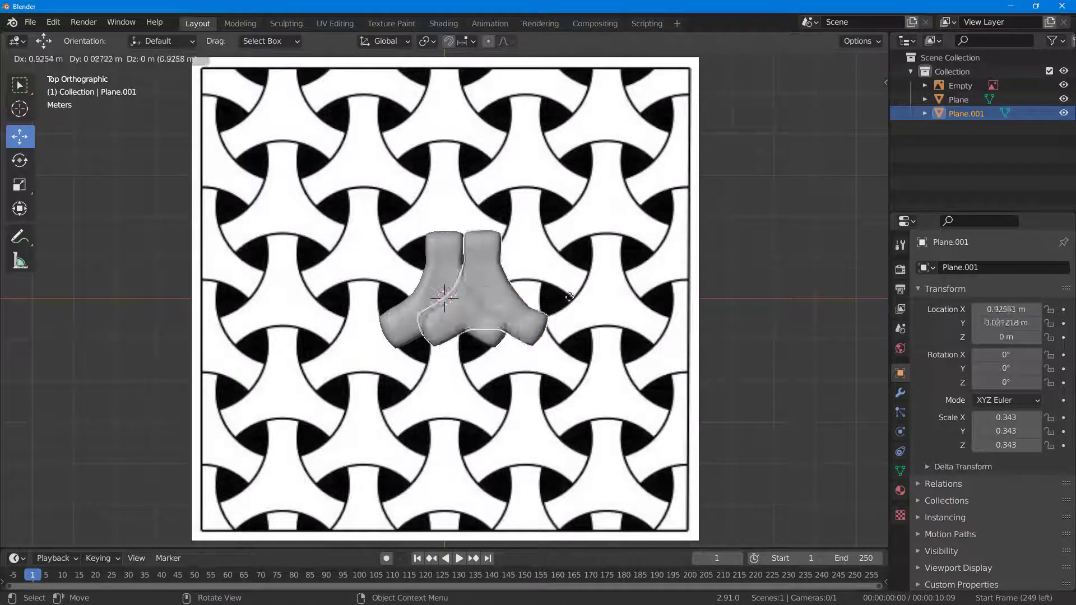
{"action": "left_click", "coordinate": [686, 301]}
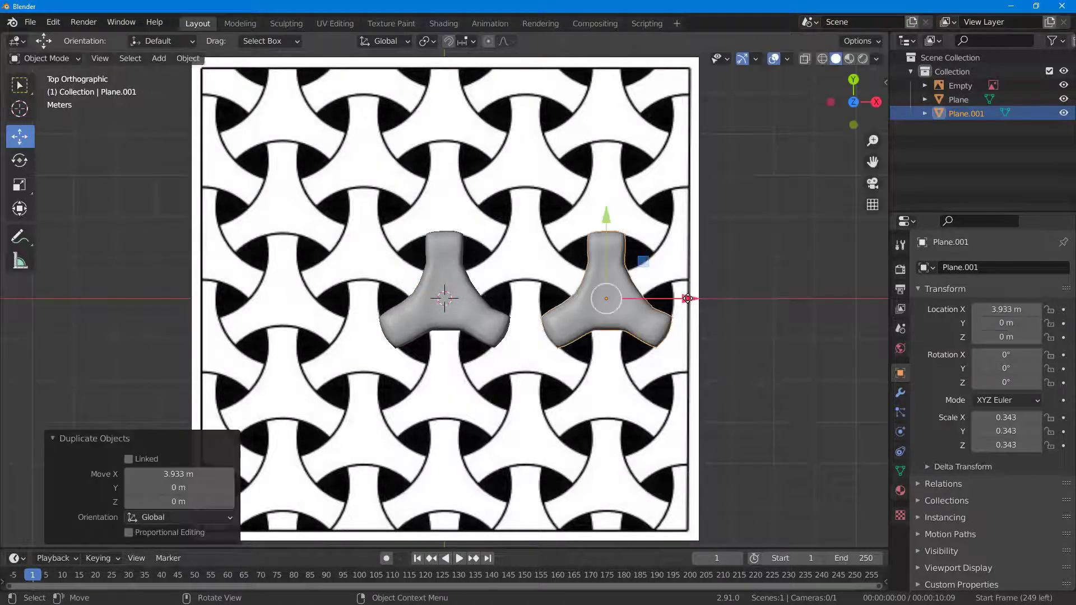
{"action": "key", "text": "shift+d"}
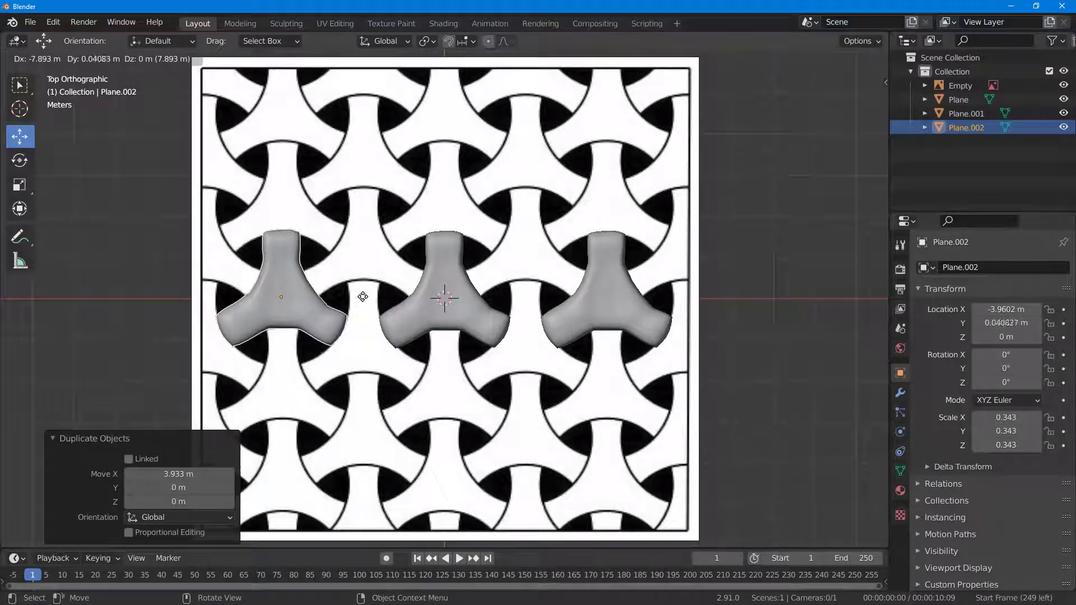
{"action": "left_click", "coordinate": [362, 299]}
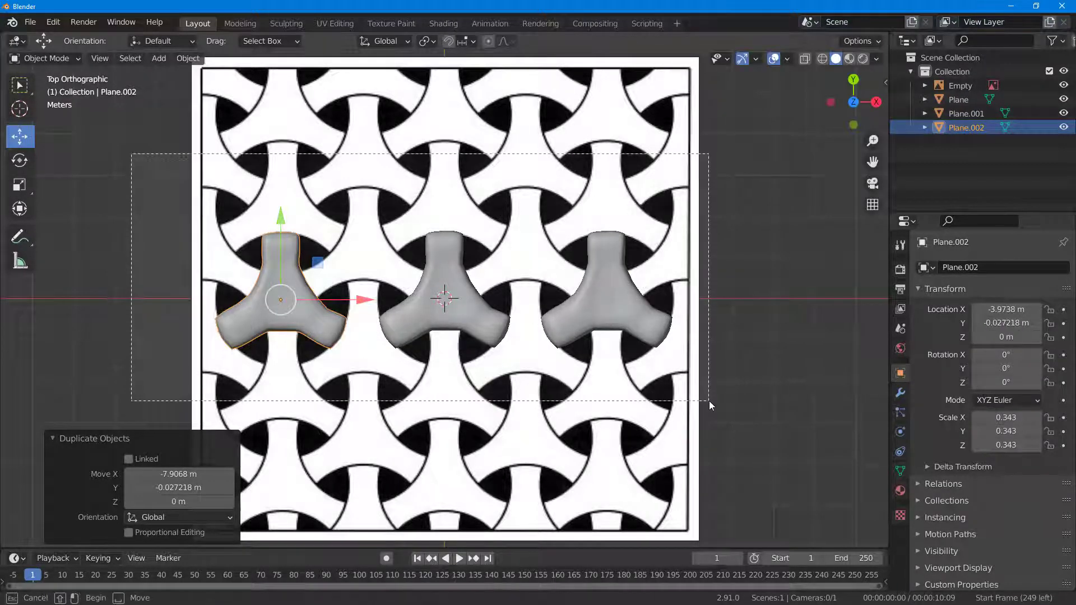
Step: Try duplicating every object as a new row, then undo it
{"action": "key", "text": "a"}
{"action": "key", "text": "shift+d"}
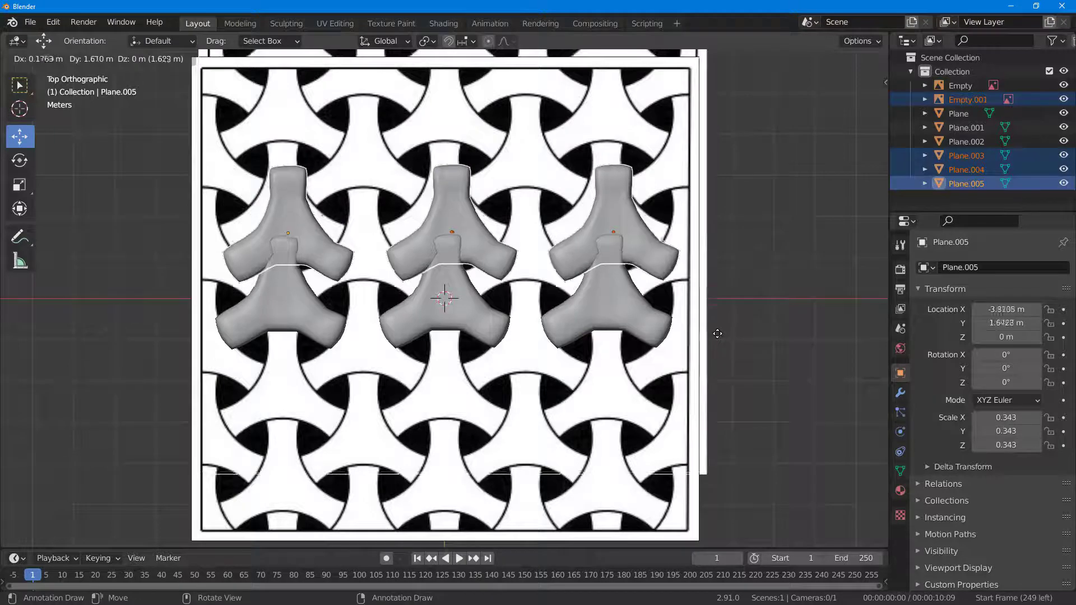
{"action": "left_click", "coordinate": [734, 319]}
{"action": "key", "text": "ctrl+z"}
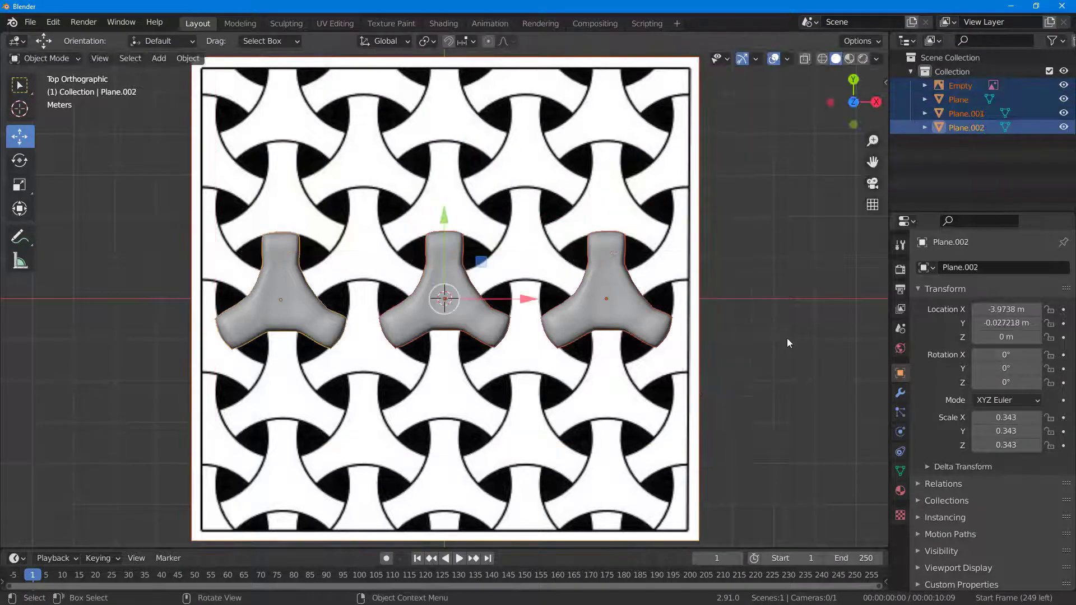
Step: Select the three tiles and place a copied row above the first
{"action": "left_click", "coordinate": [634, 320]}
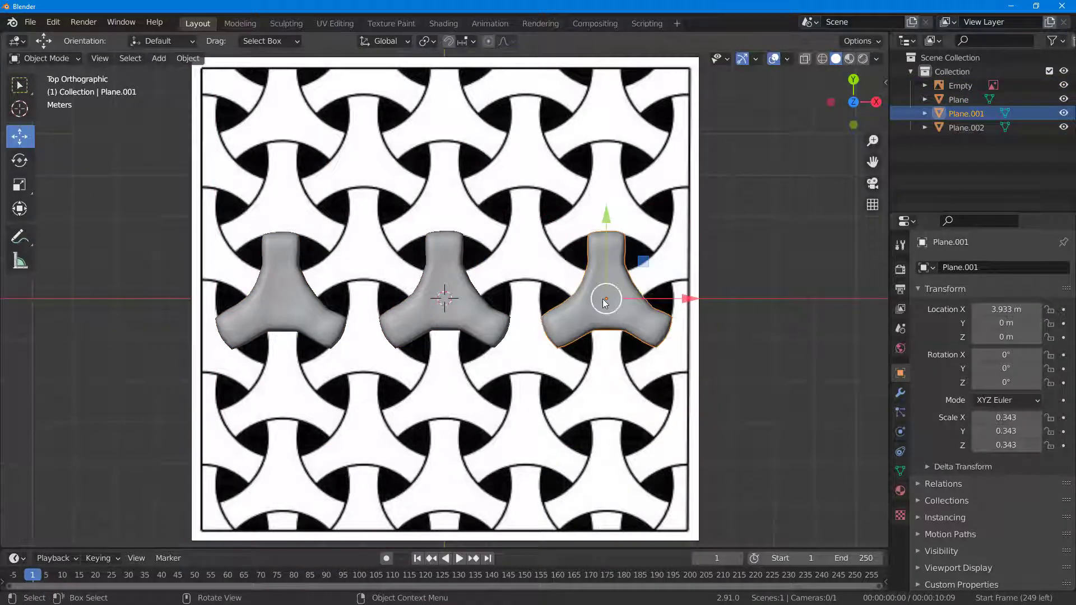
{"action": "left_click", "coordinate": [446, 301], "text": "shift"}
{"action": "left_click", "coordinate": [317, 303], "text": "shift"}
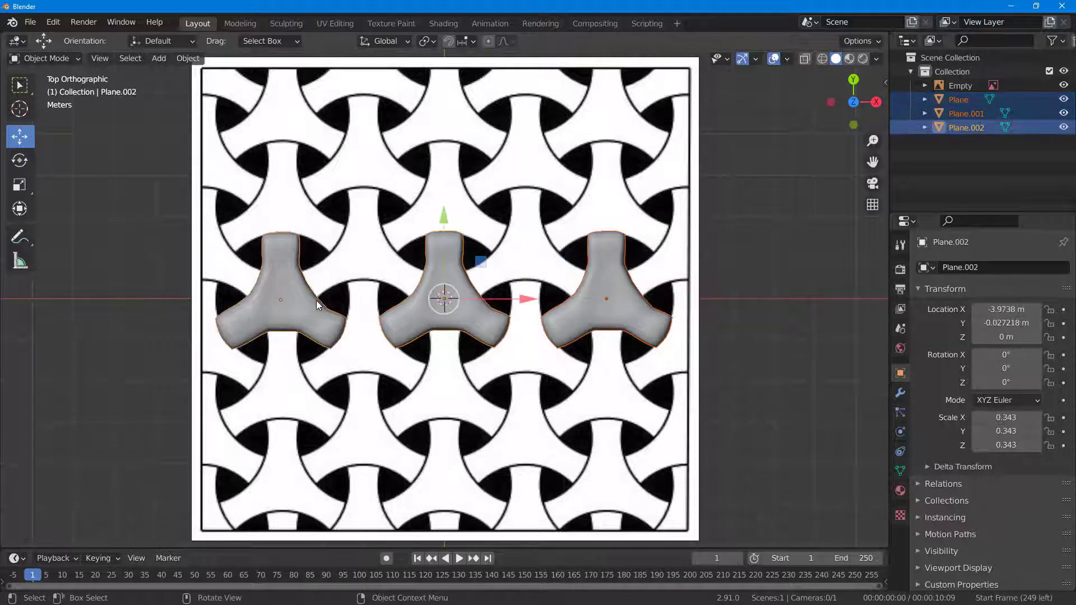
{"action": "key", "text": "shift+s"}
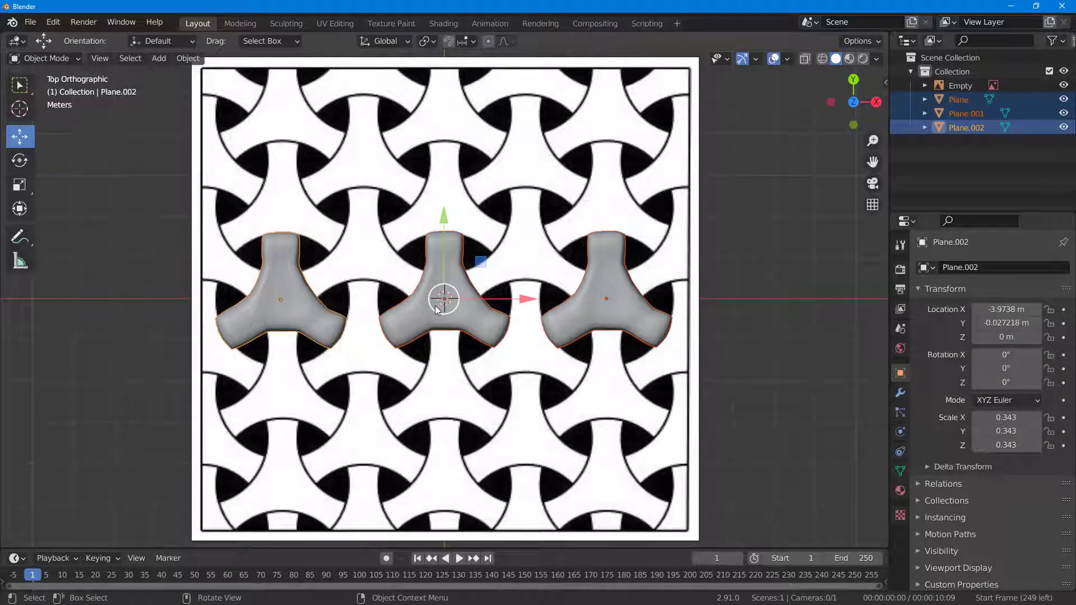
{"action": "key", "text": "shift+d"}
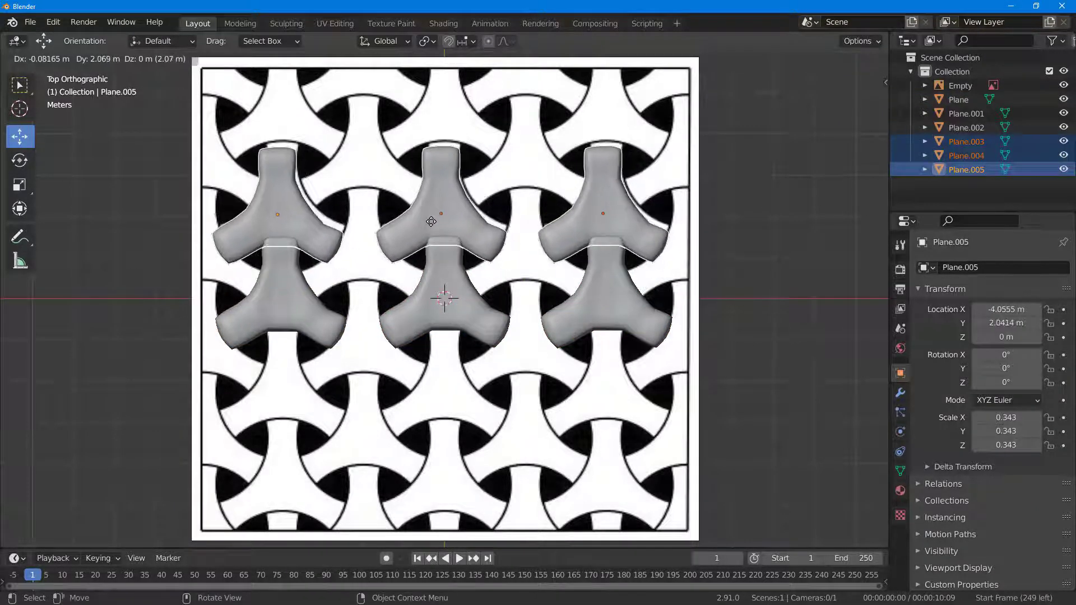
{"action": "left_click", "coordinate": [435, 219]}
Step: Add three more copied rows (one top, two below) to make five rows of tiles
{"action": "scroll", "coordinate": [436, 219], "scroll_direction": "down", "scroll_amount": 2}
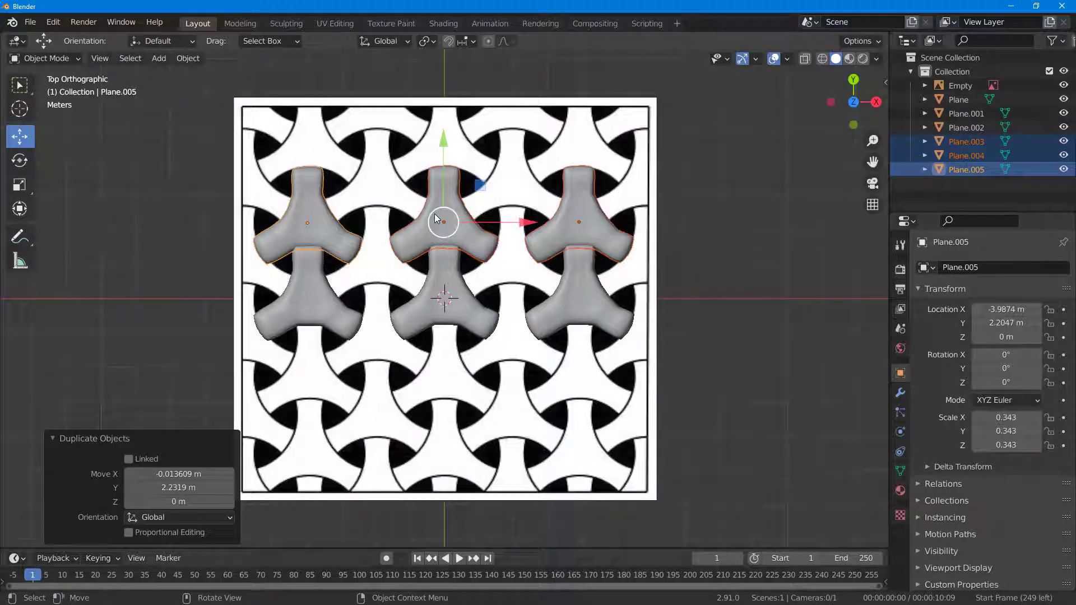
{"action": "key", "text": "shift+d"}
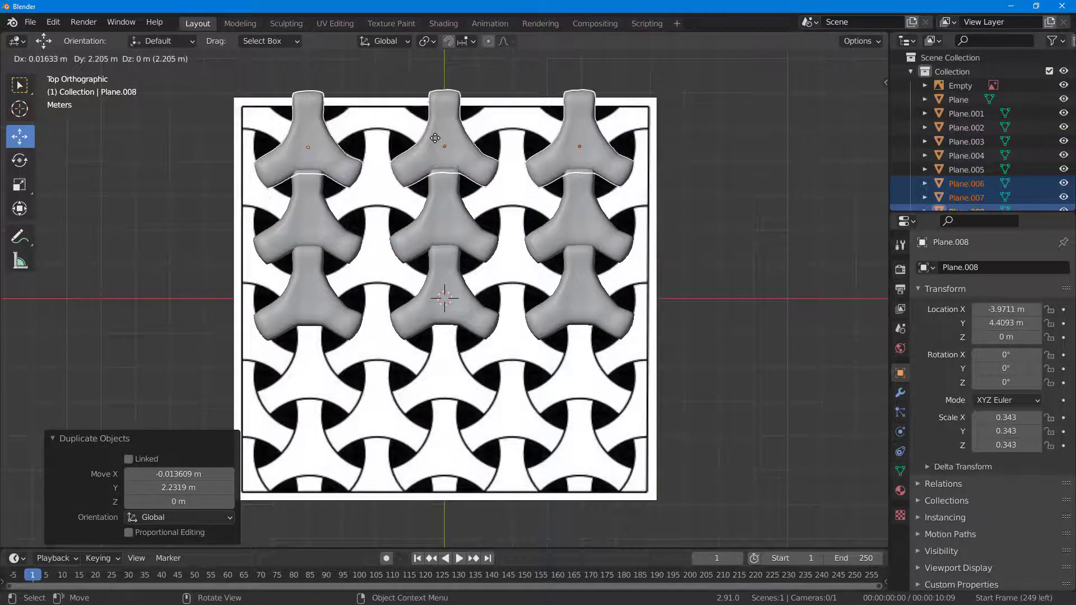
{"action": "left_click", "coordinate": [435, 141]}
{"action": "key", "text": "shift+d"}
{"action": "left_click", "coordinate": [436, 369]}
{"action": "key", "text": "shift+d"}
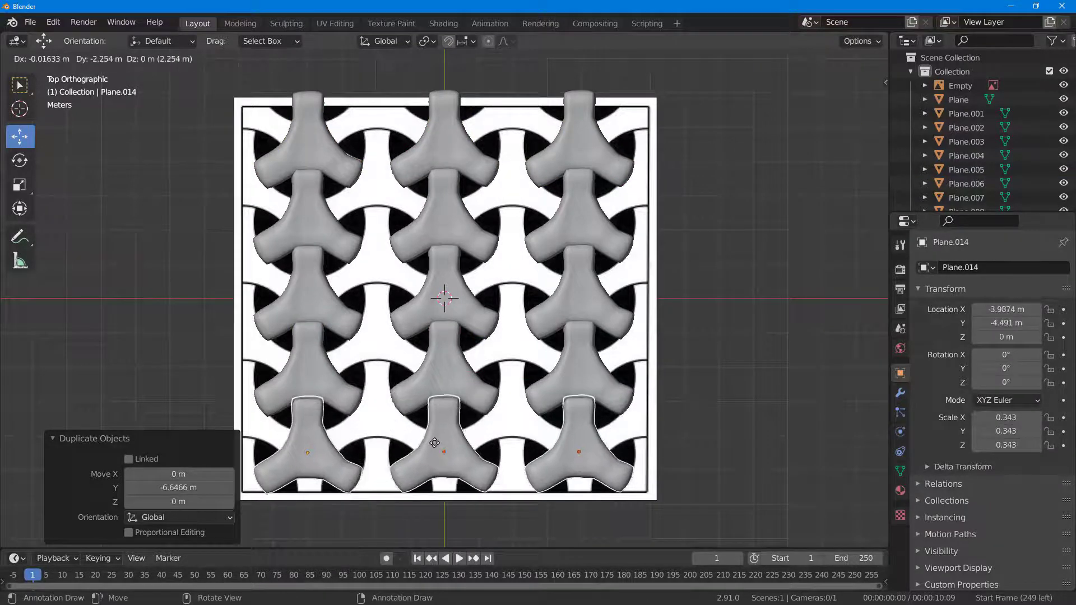
{"action": "left_click", "coordinate": [437, 447]}
Step: Select the whole grid with the reference image as the active object
{"action": "left_click", "coordinate": [580, 143]}
{"action": "left_click", "coordinate": [581, 221], "text": "shift"}
{"action": "left_click", "coordinate": [585, 300], "text": "shift"}
{"action": "left_click", "coordinate": [583, 370], "text": "shift"}
{"action": "key", "text": "a"}
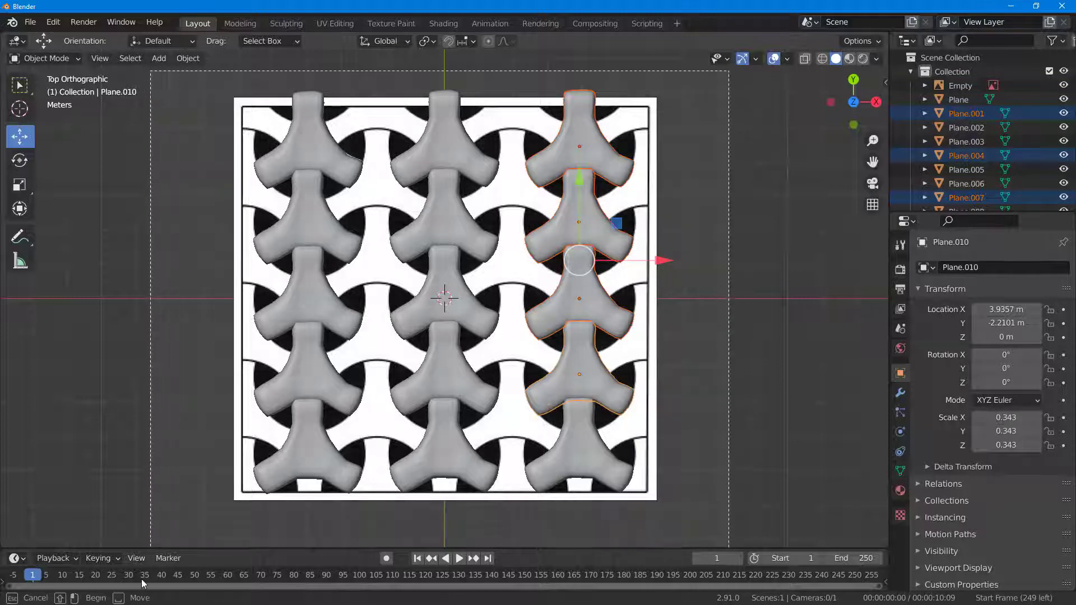
{"action": "left_click", "coordinate": [645, 140], "text": "shift"}
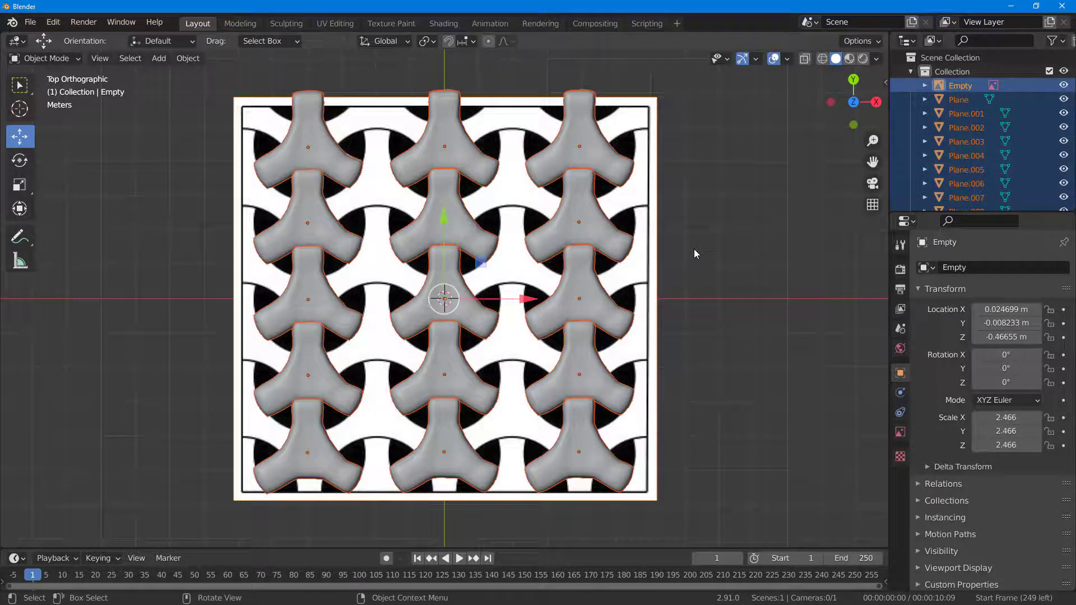
Step: Copy the whole grid offset up and left, and delete its copied reference image
{"action": "key", "text": "shift+d"}
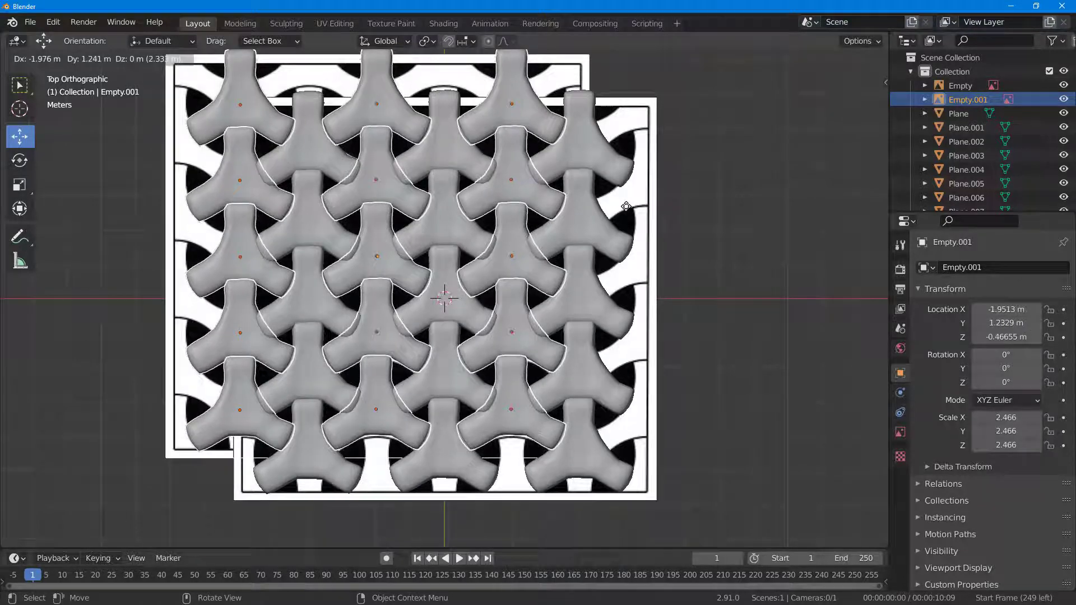
{"action": "left_click", "coordinate": [627, 210]}
{"action": "left_click", "coordinate": [603, 79]}
{"action": "left_click", "coordinate": [588, 57]}
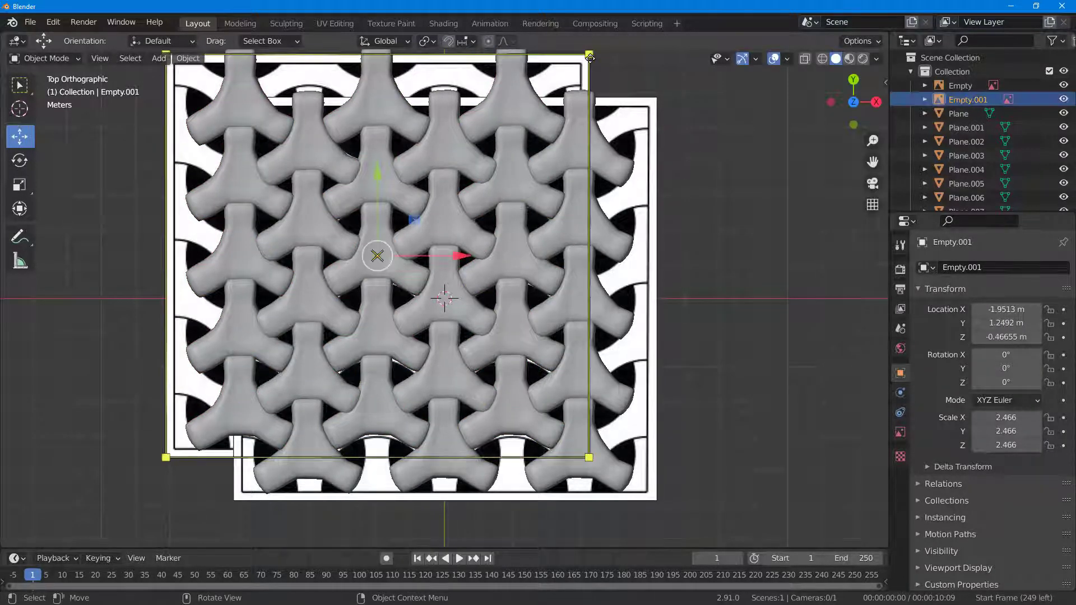
{"action": "key", "text": "Delete"}
{"action": "key", "text": "Delete"}
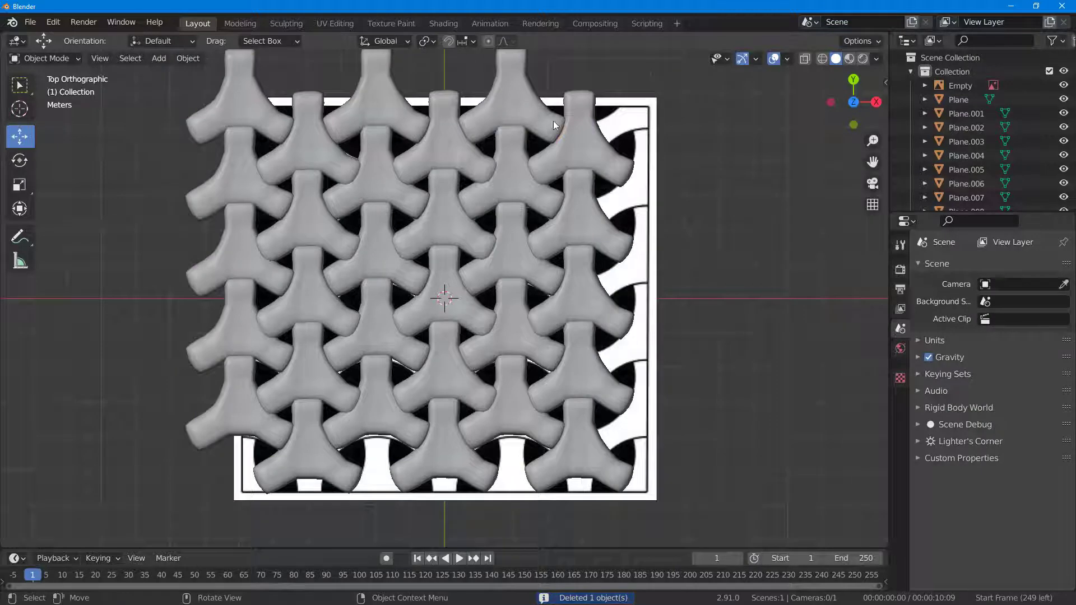
Step: Try adding copies of the top-right tile on the right edge, then delete the misplaced ones
{"action": "left_click", "coordinate": [538, 109]}
{"action": "key", "text": "shift+d"}
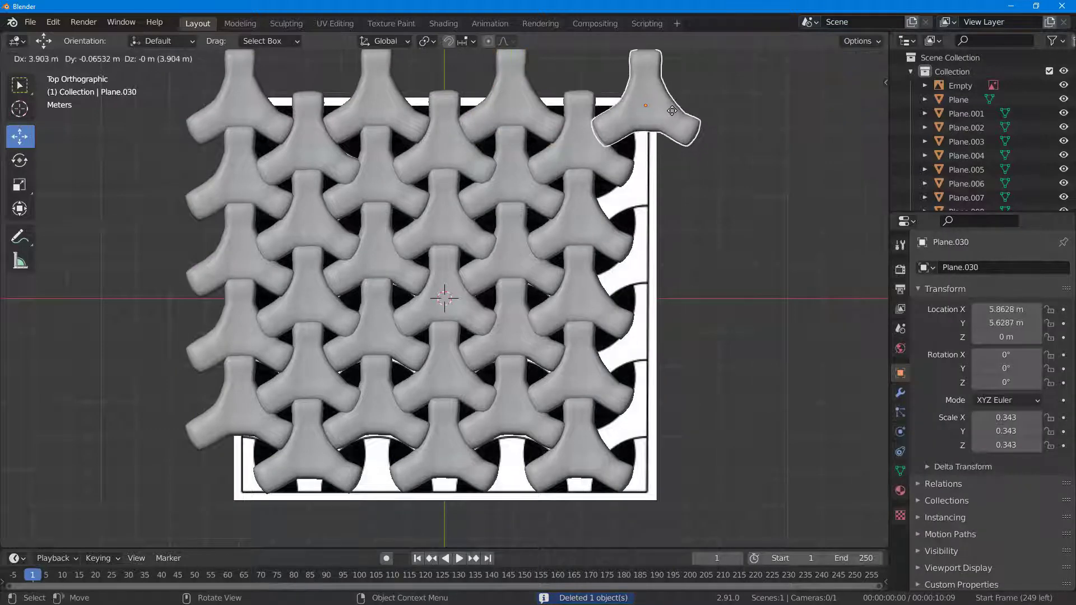
{"action": "left_click", "coordinate": [673, 109]}
{"action": "left_click", "coordinate": [529, 109]}
{"action": "key", "text": "shift+d"}
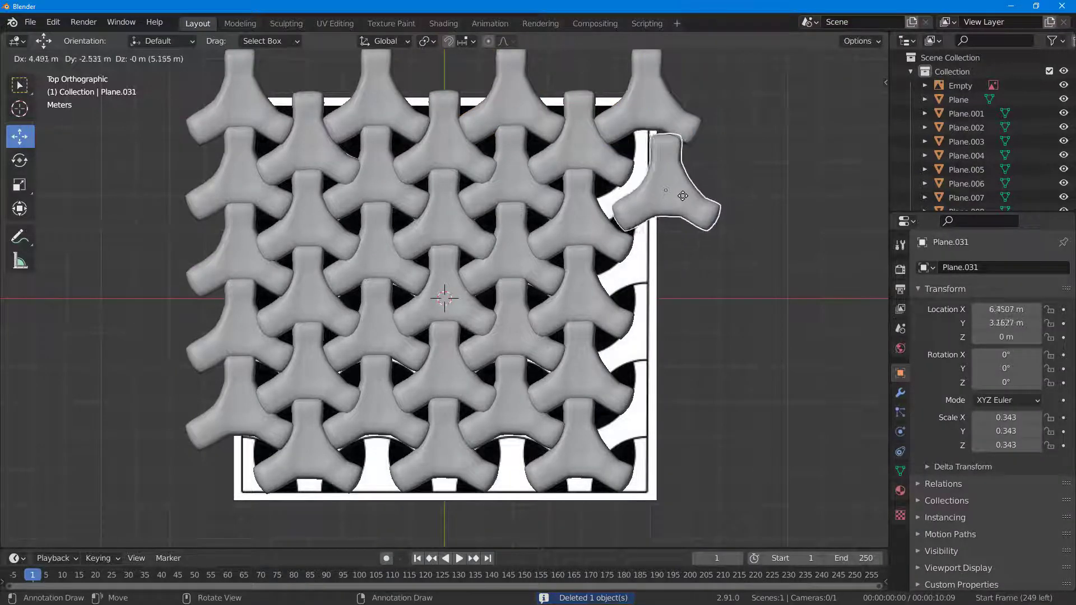
{"action": "left_click", "coordinate": [666, 186]}
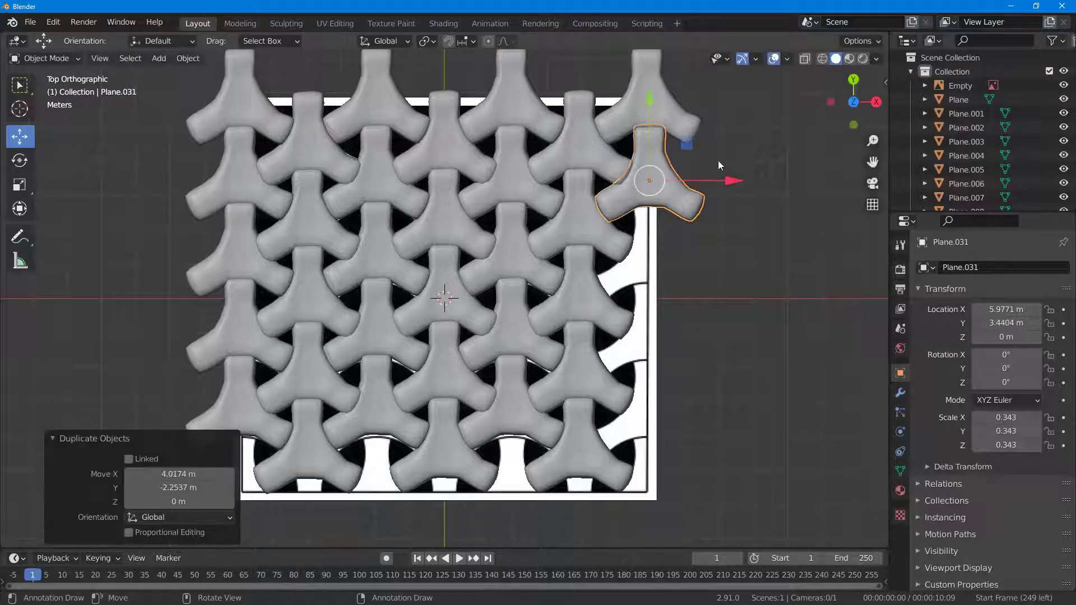
{"action": "left_click", "coordinate": [680, 96]}
{"action": "key", "text": "Delete"}
{"action": "left_click", "coordinate": [672, 168]}
{"action": "key", "text": "Delete"}
Step: Duplicate a column of five tiles onto the right edge of the grid
{"action": "left_click", "coordinate": [539, 126]}
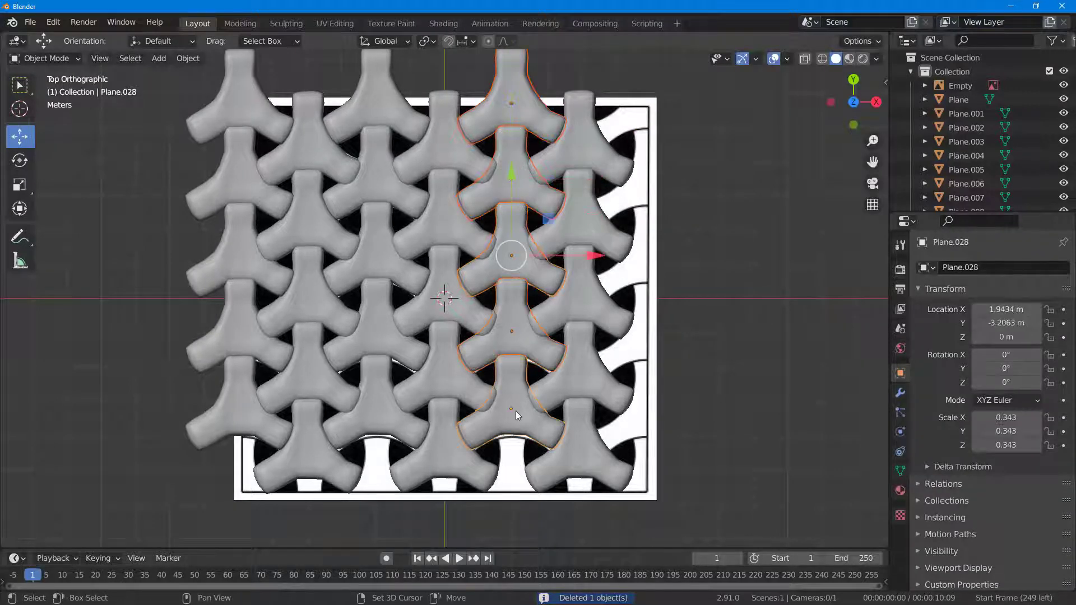
{"action": "key", "text": "shift+d"}
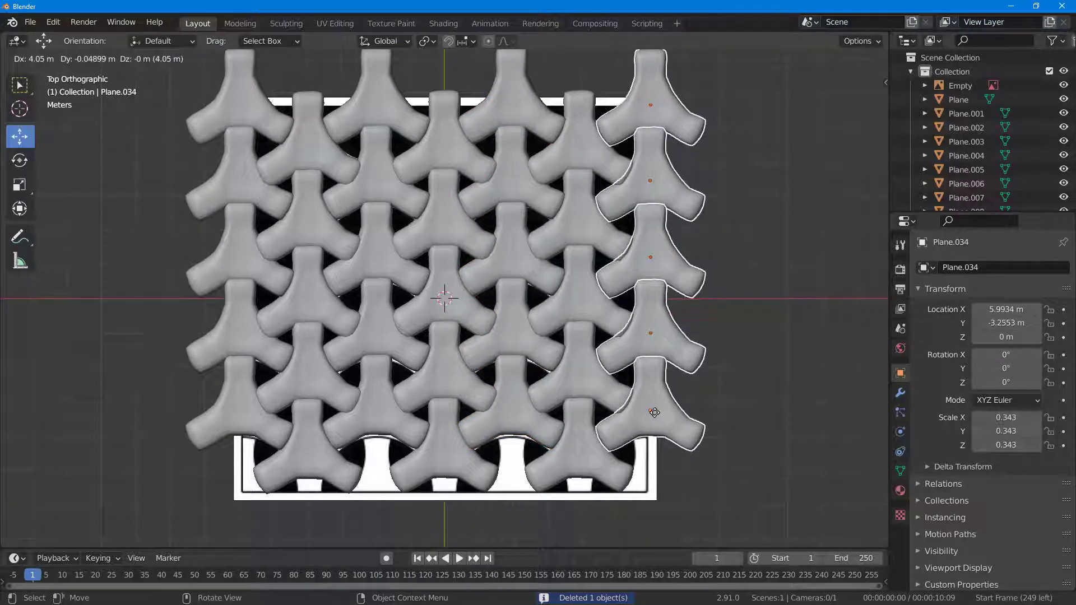
{"action": "left_click", "coordinate": [655, 413]}
{"action": "left_click", "coordinate": [665, 441]}
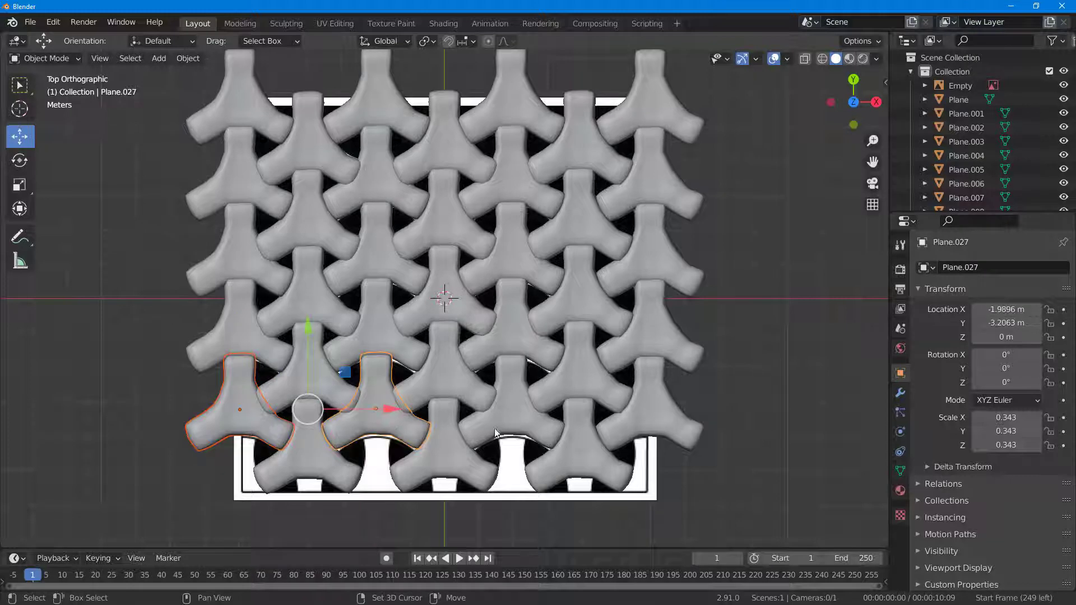
Step: Copy the bottom-row tiles downward as a new bottom row
{"action": "left_click", "coordinate": [661, 408], "text": "shift"}
{"action": "key", "text": "shift+d"}
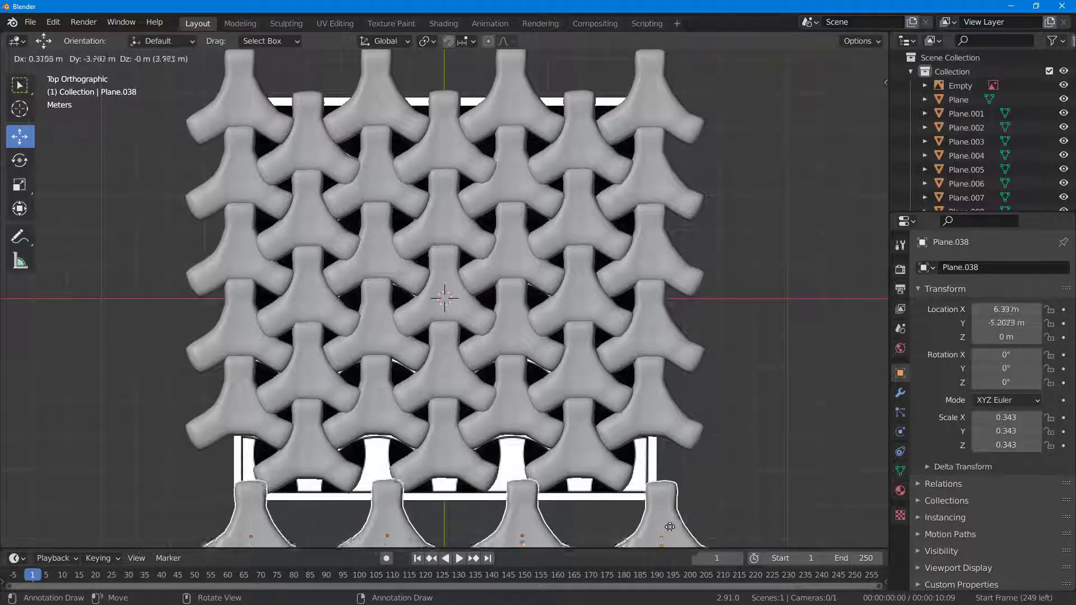
{"action": "left_click", "coordinate": [656, 488]}
{"action": "left_click", "coordinate": [760, 405]}
Step: Delete the original reference image, leaving only the tile grid
{"action": "middle_click_drag", "start_coordinate": [758, 401], "coordinate": [831, 124]}
{"action": "left_click", "coordinate": [546, 338]}
{"action": "key", "text": "Delete"}
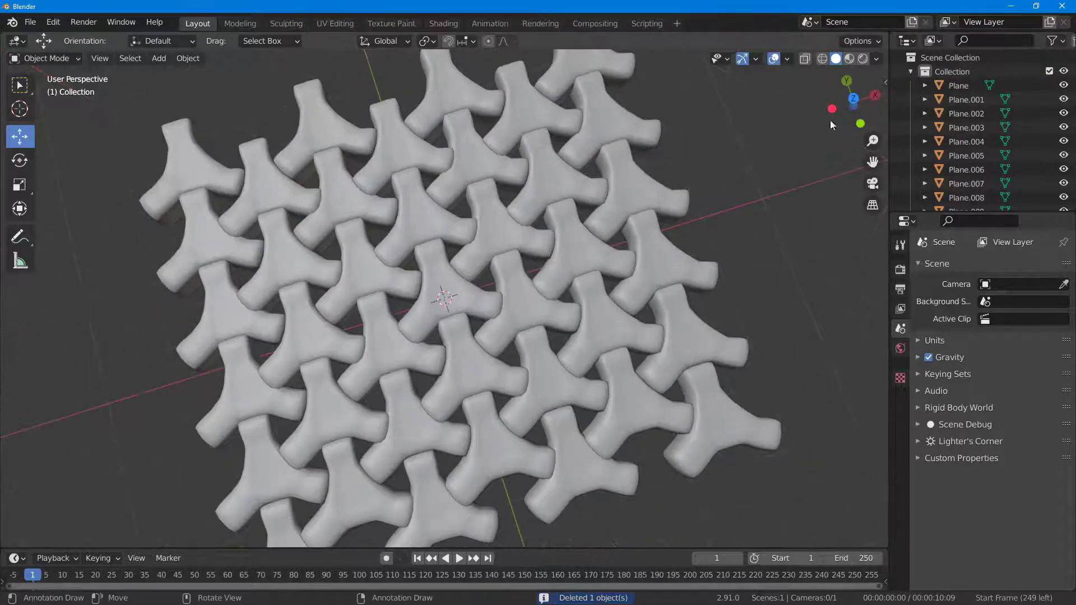
Step: Switch to rendered shading and add a point light raised above the grid's left side
{"action": "left_click", "coordinate": [863, 58]}
{"action": "key", "text": "shift+a"}
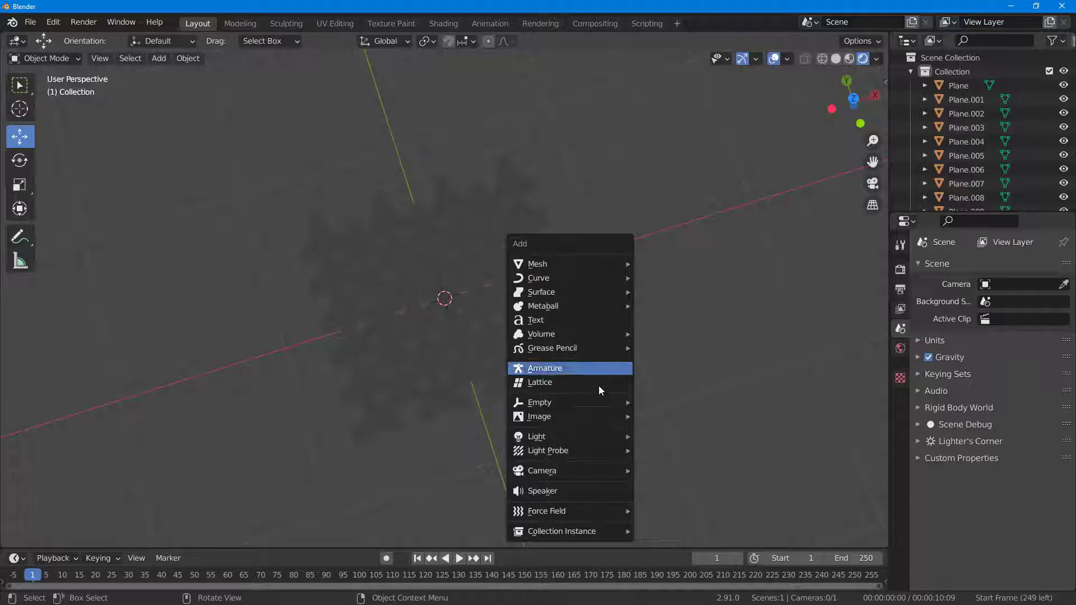
{"action": "mouse_move", "coordinate": [593, 433]}
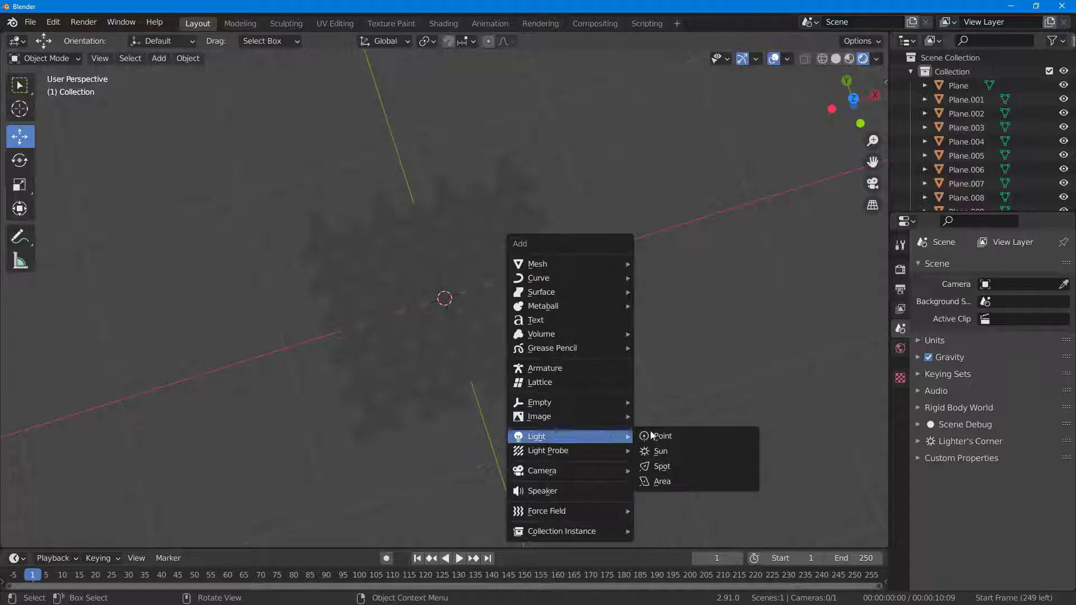
{"action": "left_click", "coordinate": [696, 436]}
{"action": "left_click_drag", "start_coordinate": [445, 236], "coordinate": [465, 191]}
{"action": "left_click_drag", "start_coordinate": [507, 246], "coordinate": [398, 285]}
Step: Duplicate the point light three times to make a row of four across the grid
{"action": "key", "text": "shift+d"}
{"action": "left_click", "coordinate": [472, 266]}
{"action": "key", "text": "shift+d"}
{"action": "left_click", "coordinate": [566, 265]}
{"action": "key", "text": "shift+d"}
{"action": "left_click", "coordinate": [638, 274]}
Step: Select three of the lights, hide the gizmos, and duplicate them
{"action": "left_click", "coordinate": [338, 291]}
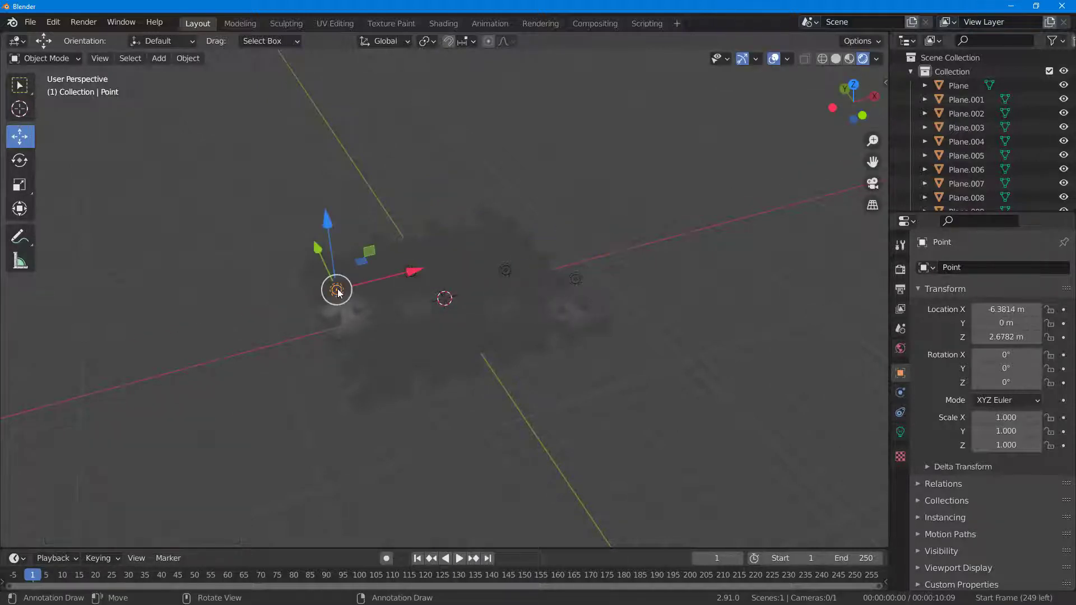
{"action": "left_click", "coordinate": [505, 271], "text": "shift"}
{"action": "left_click", "coordinate": [575, 279], "text": "shift"}
{"action": "key", "text": "ctrl+grave"}
{"action": "key", "text": "shift+d"}
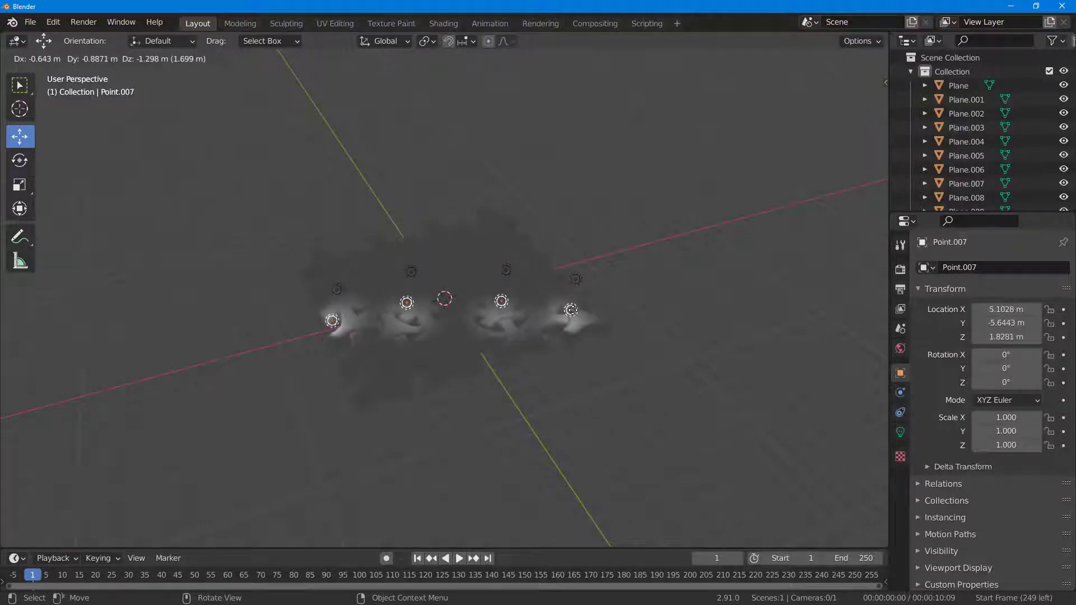
Step: Place the light copies down and right, then keep spreading duplicated light sets over the grid
{"action": "left_click", "coordinate": [578, 310]}
{"action": "key", "text": "ctrl+grave"}
{"action": "key", "text": "ctrl+grave"}
{"action": "middle_click_drag", "start_coordinate": [657, 328], "coordinate": [588, 264]}
{"action": "key", "text": "shift+d"}
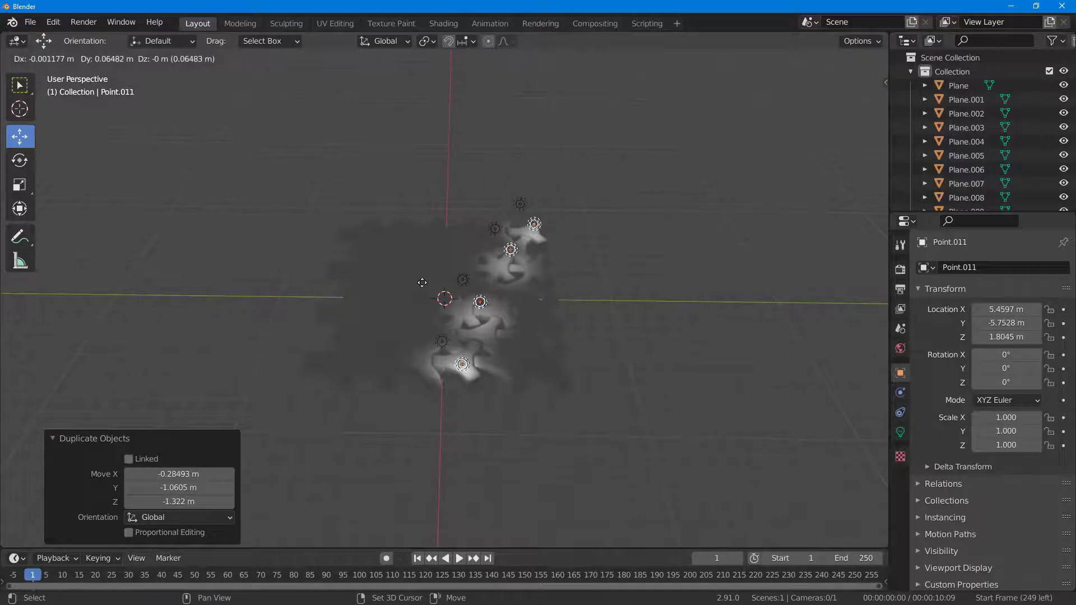
{"action": "left_click", "coordinate": [337, 285]}
{"action": "key", "text": "shift+d"}
{"action": "left_click", "coordinate": [361, 283]}
{"action": "key", "text": "ctrl+grave"}
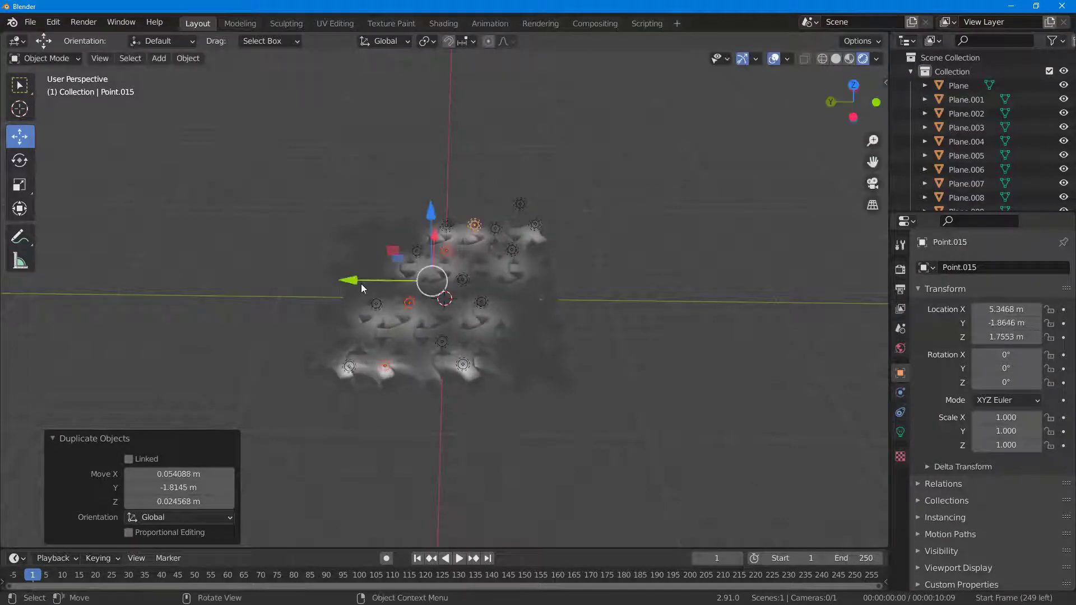
{"action": "key", "text": "ctrl+grave"}
{"action": "key", "text": "shift+d"}
{"action": "left_click", "coordinate": [456, 290]}
Step: Fill the remaining areas with more lights, up to Point.035, then view the lit tiles at an angle
{"action": "key", "text": "ctrl+grave"}
{"action": "key", "text": "ctrl+grave"}
{"action": "key", "text": "shift+d"}
{"action": "left_click", "coordinate": [280, 263]}
{"action": "key", "text": "ctrl+grave"}
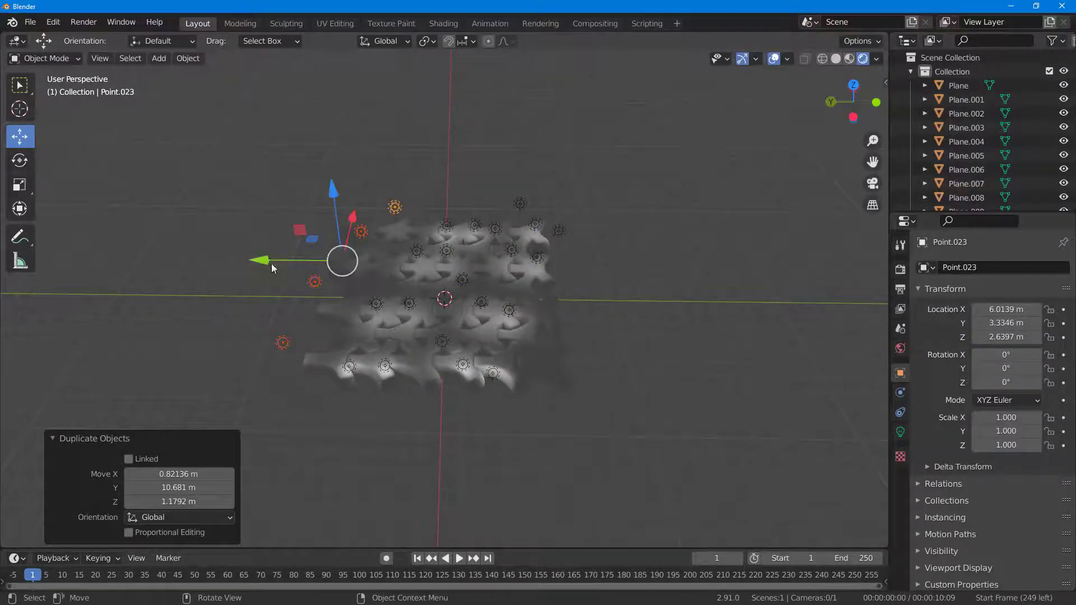
{"action": "key", "text": "ctrl+grave"}
{"action": "key", "text": "shift+d"}
{"action": "left_click", "coordinate": [317, 275]}
{"action": "key", "text": "ctrl+grave"}
{"action": "key", "text": "ctrl+grave"}
{"action": "key", "text": "shift+d"}
{"action": "left_click", "coordinate": [554, 269]}
{"action": "key", "text": "ctrl+grave"}
{"action": "key", "text": "ctrl+grave"}
{"action": "key", "text": "g"}
{"action": "left_click", "coordinate": [382, 277]}
{"action": "key", "text": "ctrl+grave"}
{"action": "middle_click_drag", "start_coordinate": [382, 277], "coordinate": [314, 294]}
{"action": "scroll", "coordinate": [486, 314], "scroll_direction": "up", "scroll_amount": 5}
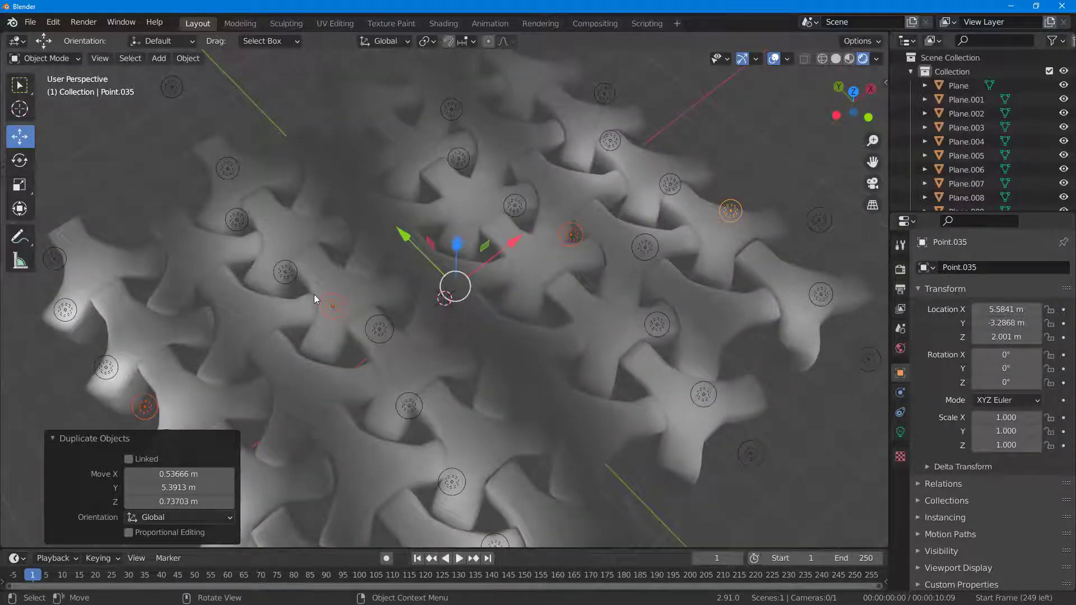